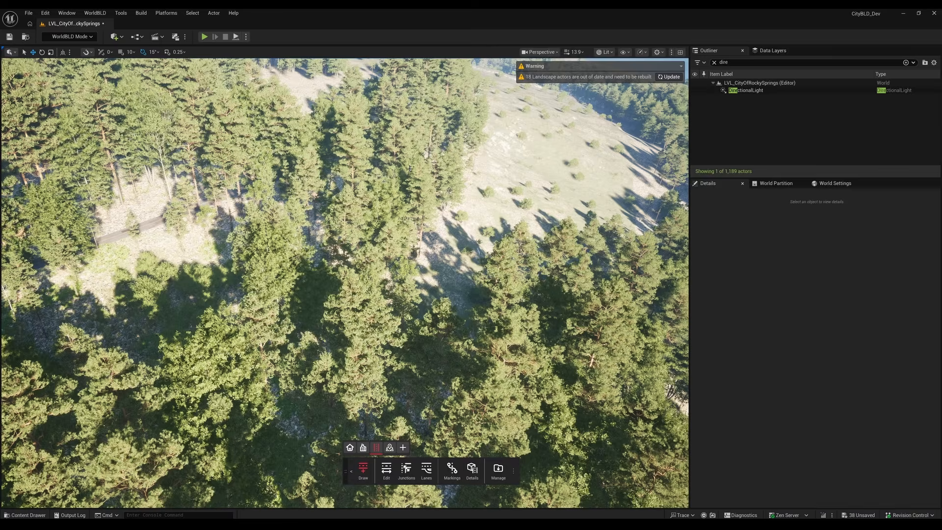
scroll(410, 168, "down", 8)
key("w")
scroll(346, 169, "down", 8)
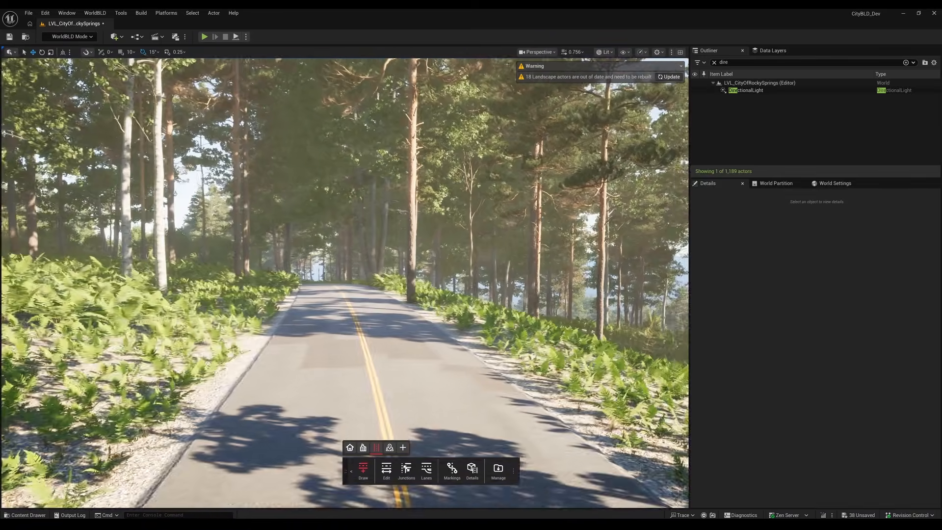
right_click_drag(378, 167, 368, 189)
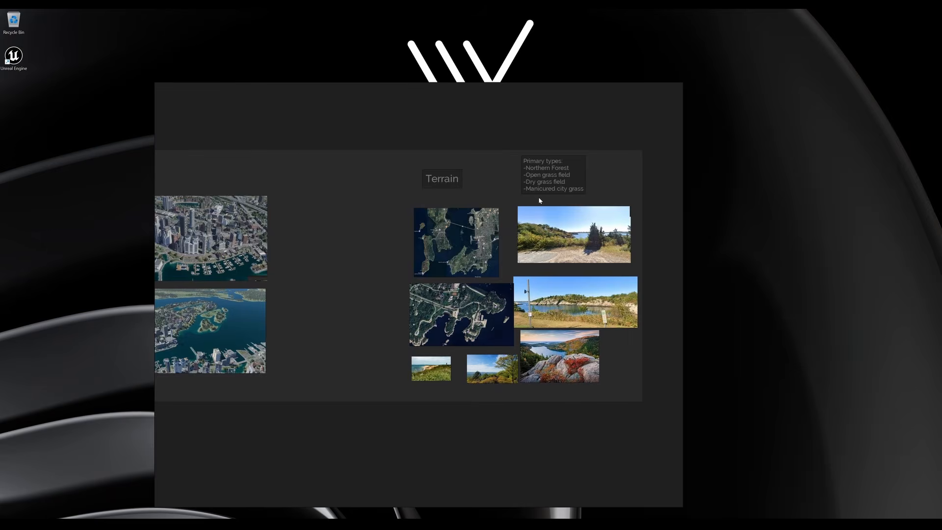
Examine the Terrain reference images on the reference board, including the satellite coastline maps, the landscape photos and the primary terrain types
scroll(538, 196, "up", 2)
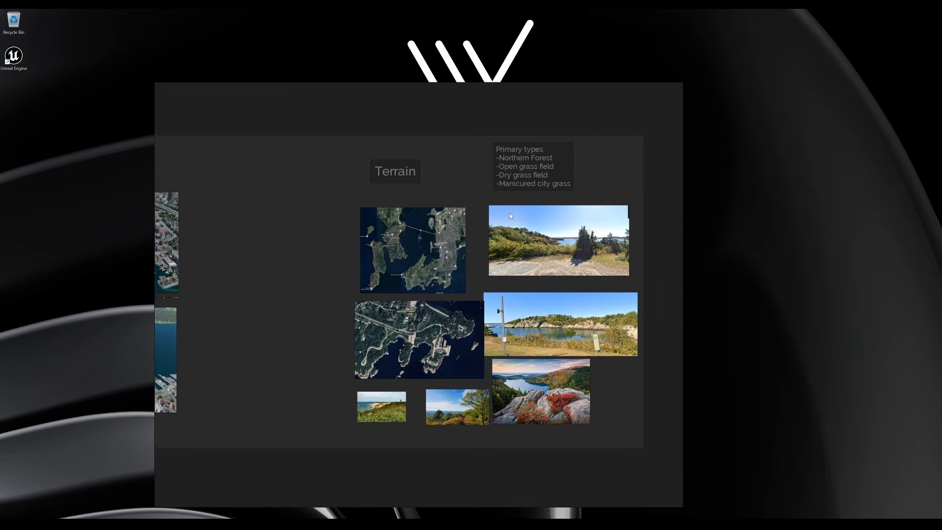
scroll(502, 241, "up", 4)
left_click(427, 271)
scroll(426, 270, "down", 4)
scroll(410, 323, "up", 5)
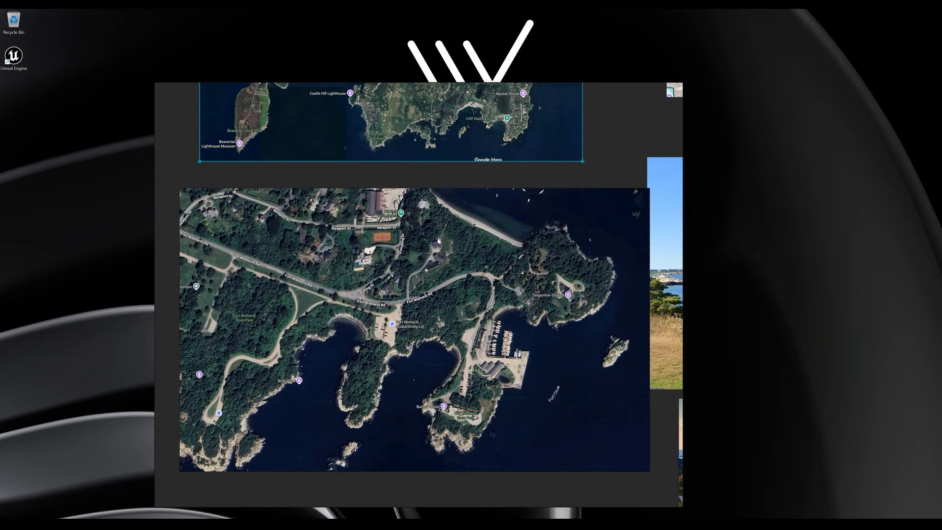
scroll(435, 250, "down", 2)
middle_click_drag(466, 360, 437, 182)
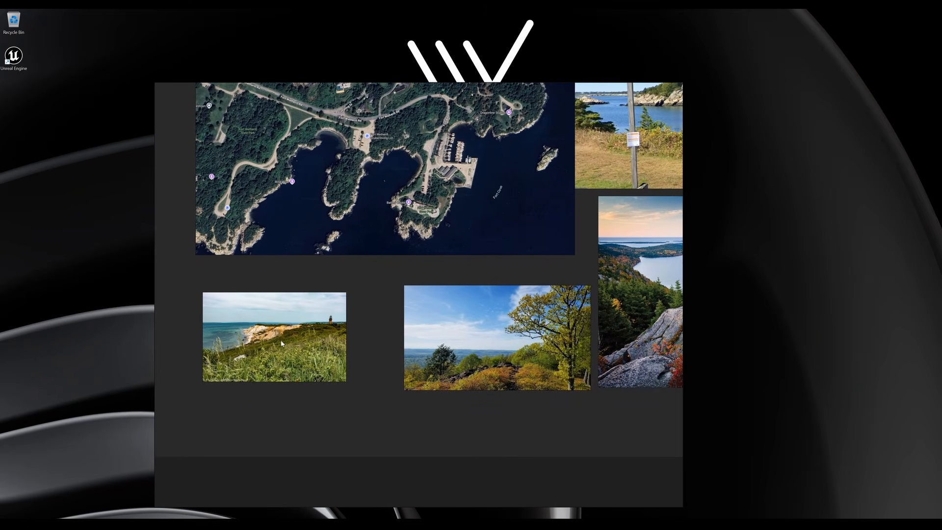
scroll(282, 344, "down", 4)
scroll(520, 274, "up", 2)
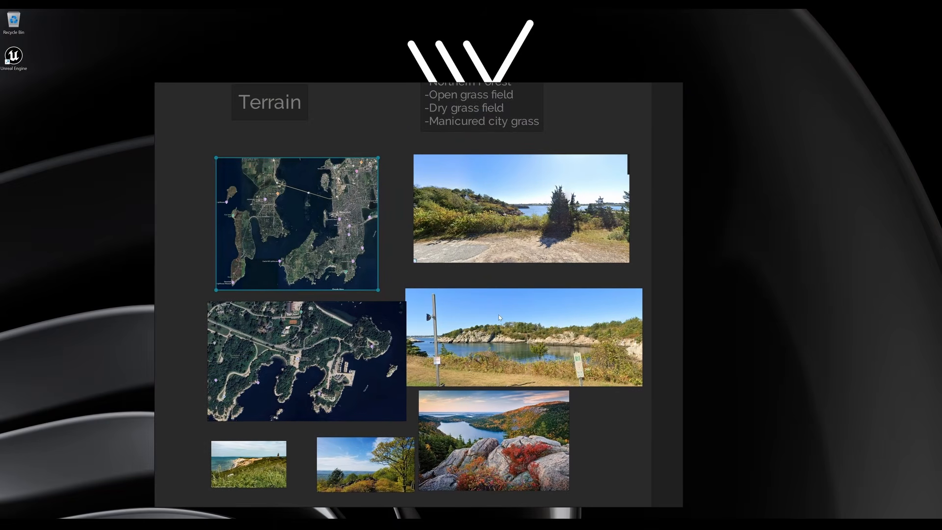
scroll(523, 248, "down", 2)
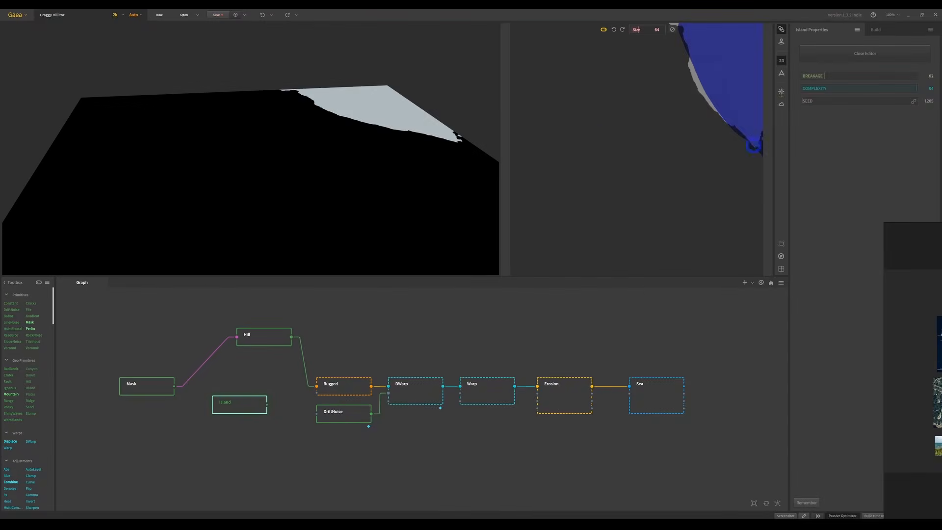
Draw the island and coastline shapes in the Island node's 2D editor
left_click_drag(538, 170, 555, 235)
right_click_drag(657, 115, 685, 184)
left_click_drag(683, 34, 736, 201)
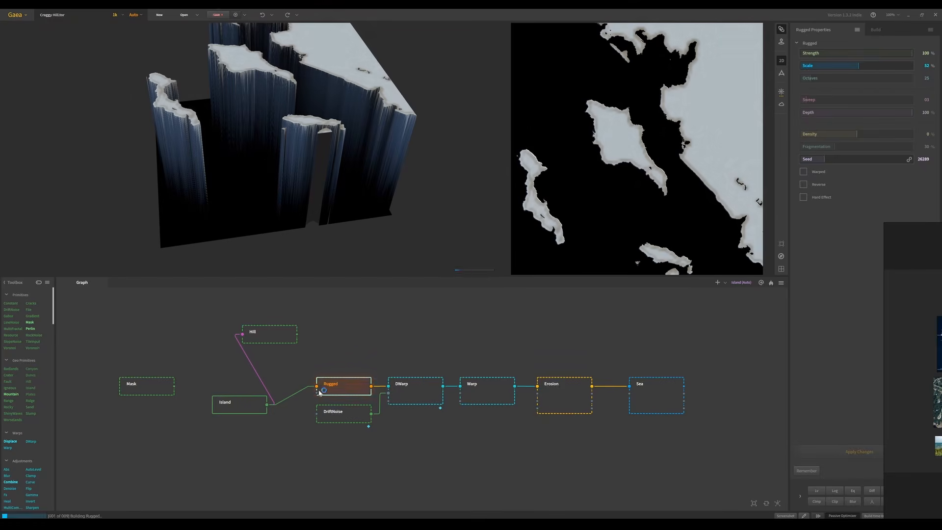
Connect the Island node's output to the Rugged node's input and wire another source node into Rugged
left_click_drag(267, 405, 316, 392)
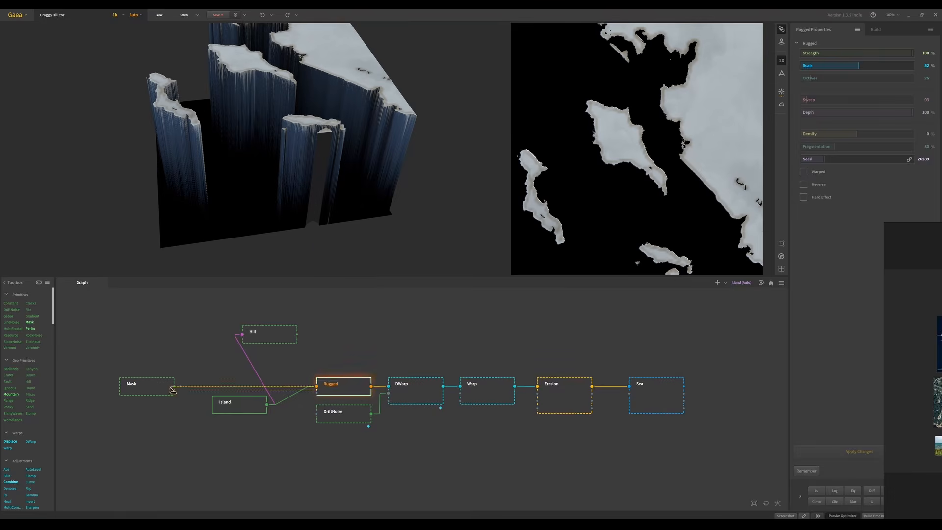
left_click_drag(9, 407, 185, 357)
left_click_drag(213, 357, 316, 386)
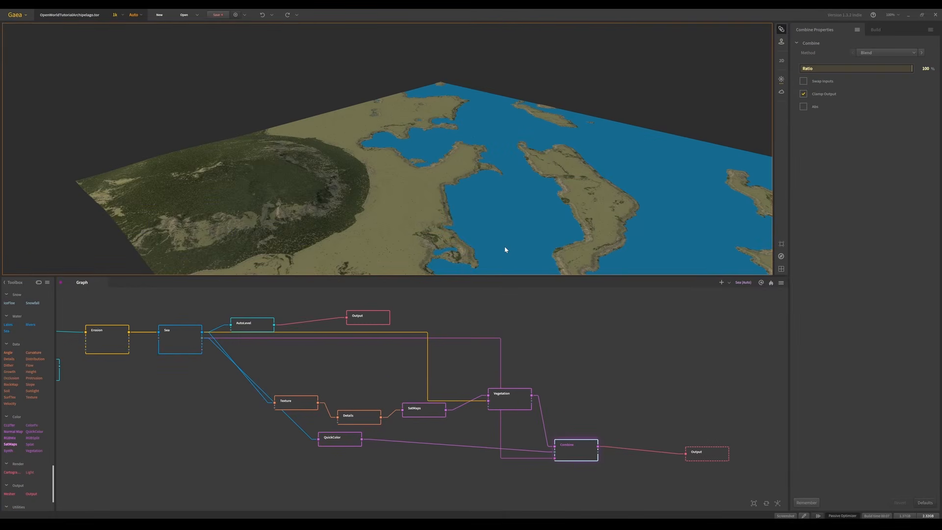
left_click_drag(505, 250, 446, 242)
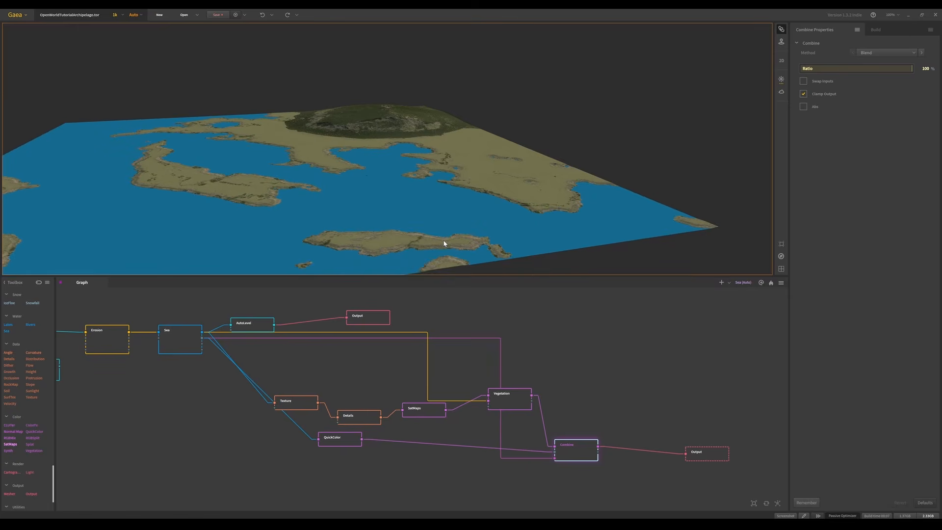
scroll(444, 244, "up", 3)
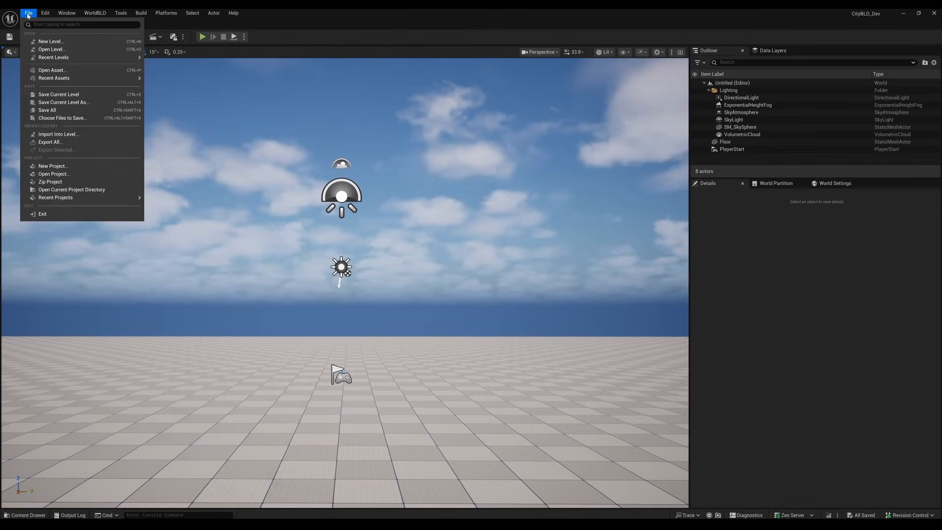
Create a new Empty Open World level and save it in the Tutorial folder as LVL_CityOfRockySpring
left_click(47, 42)
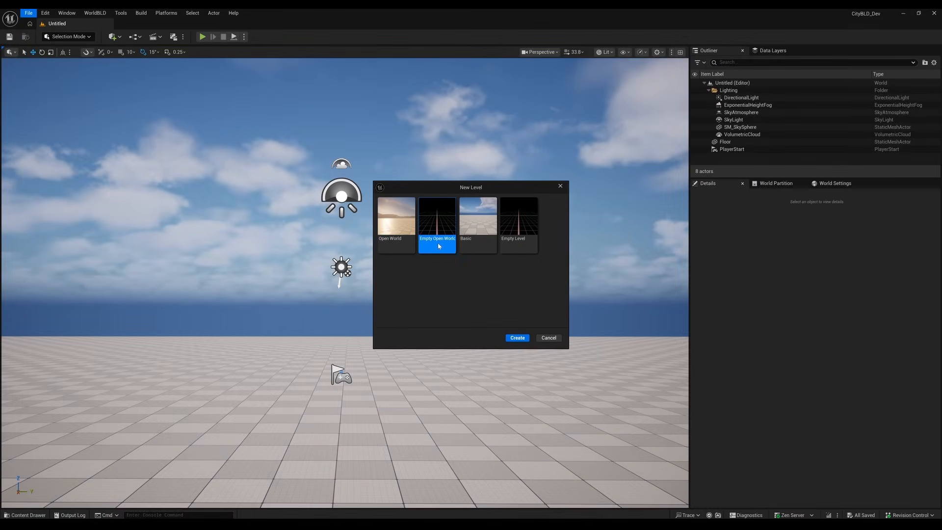
left_click(518, 337)
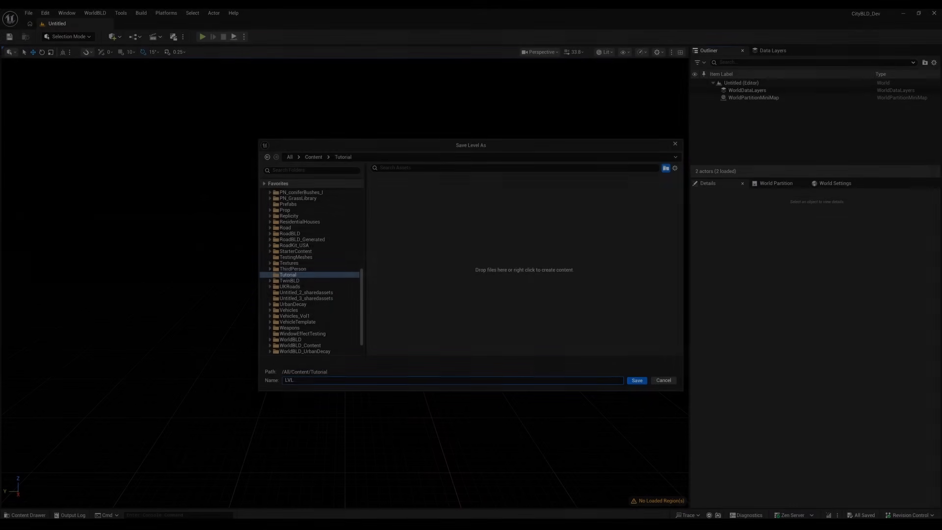
type("_CityOfRockySpring")
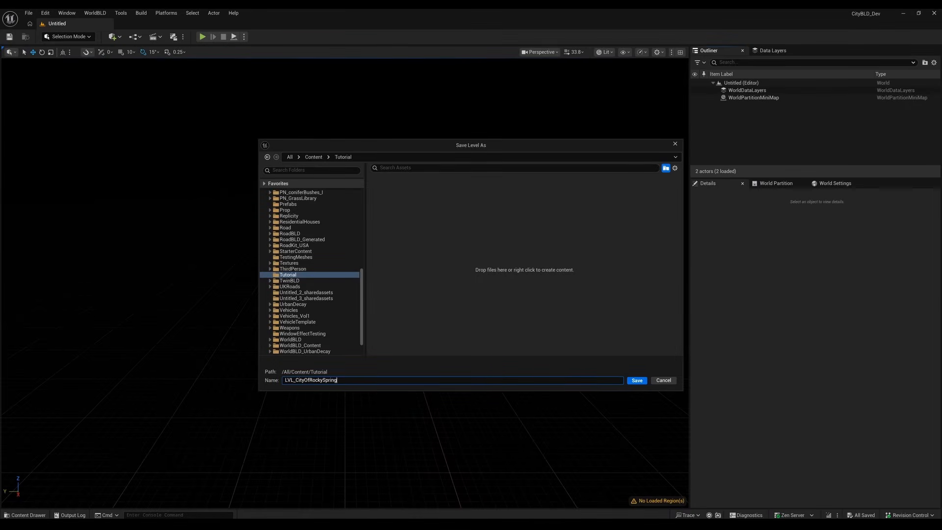
key("Return")
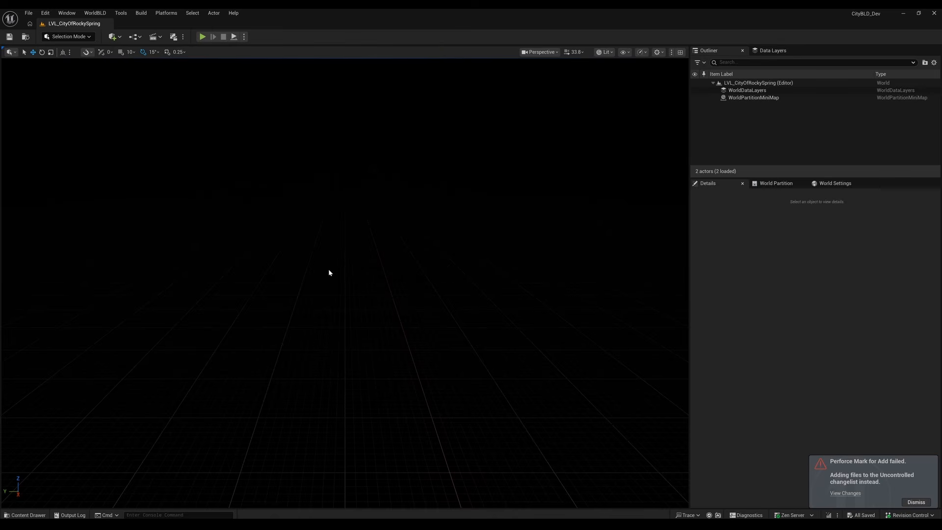
Create a new landscape with 64 × 64 components and an overall resolution of 4033 × 4033
left_click(55, 38)
left_click(73, 69)
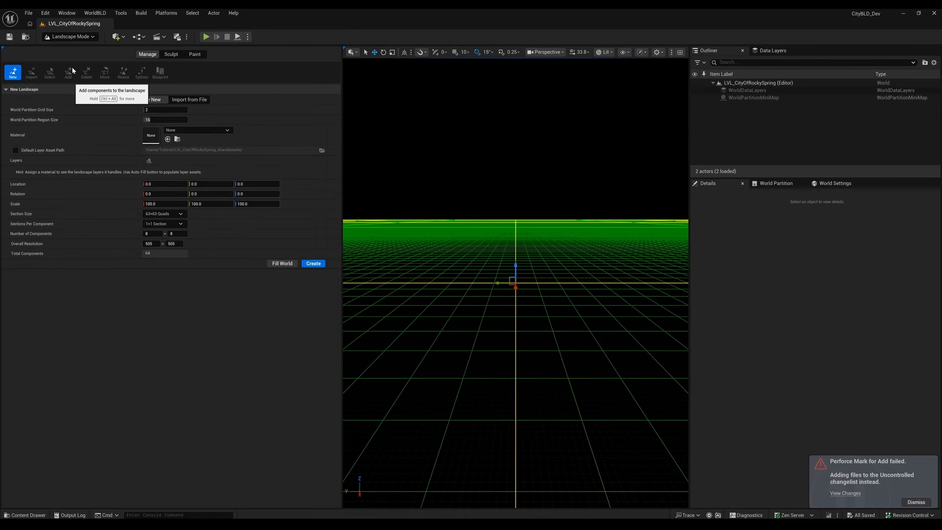
mouse_move(149, 244)
left_mouse_down()
mouse_move(164, 243)
mouse_move(152, 244)
left_mouse_up()
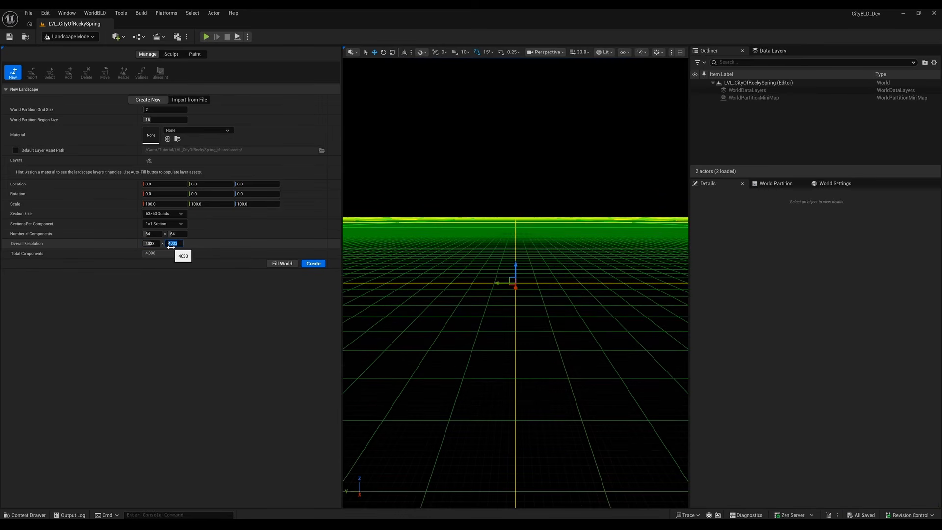
left_click(102, 203)
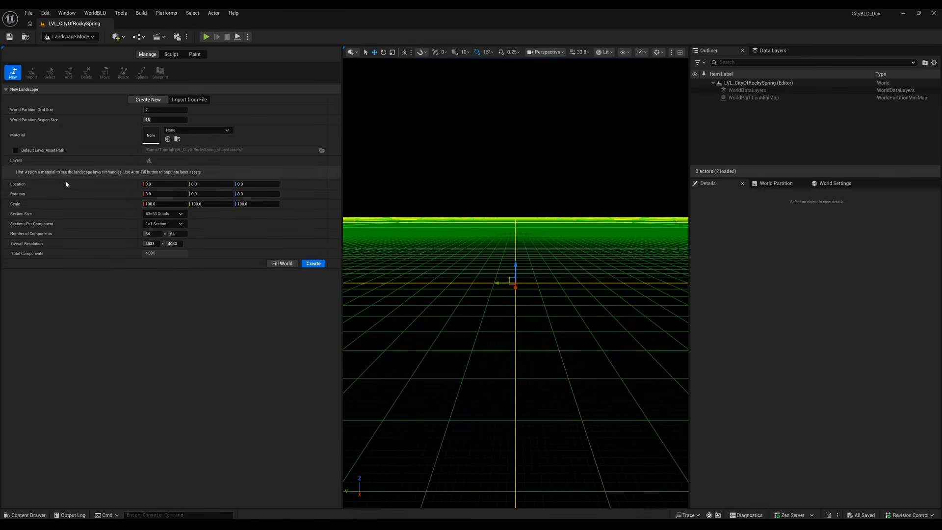
left_click(312, 265)
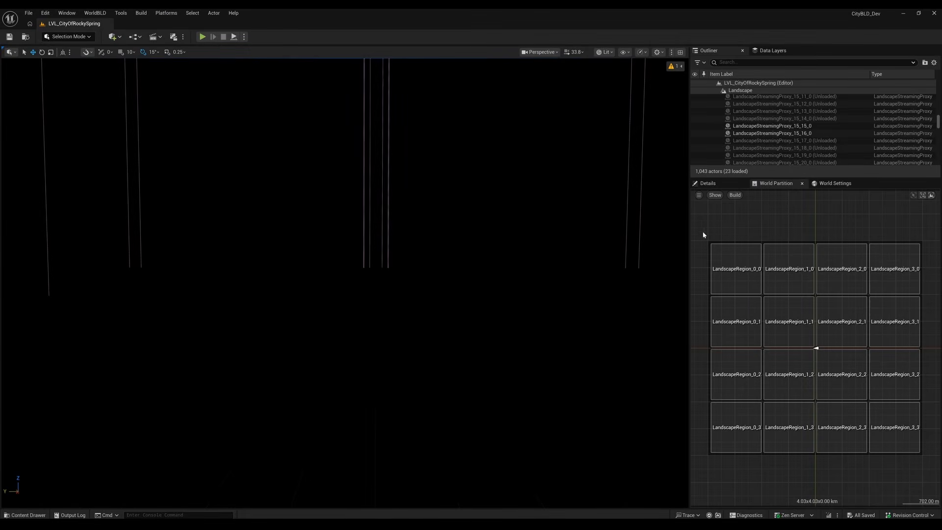
Load all sixteen landscape regions in World Partition and check the terrain in unlit shading before returning to lit shading
left_click_drag(703, 231, 927, 461)
right_click(896, 422)
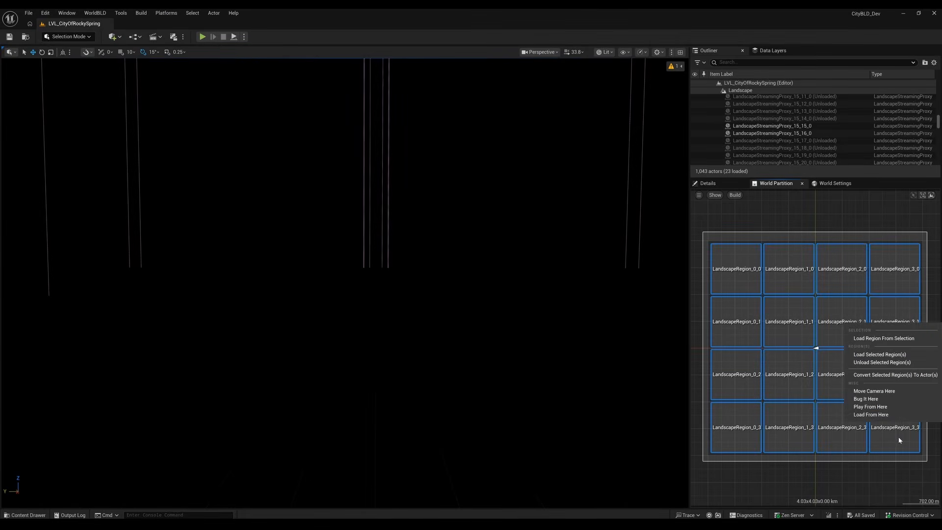
left_click(897, 354)
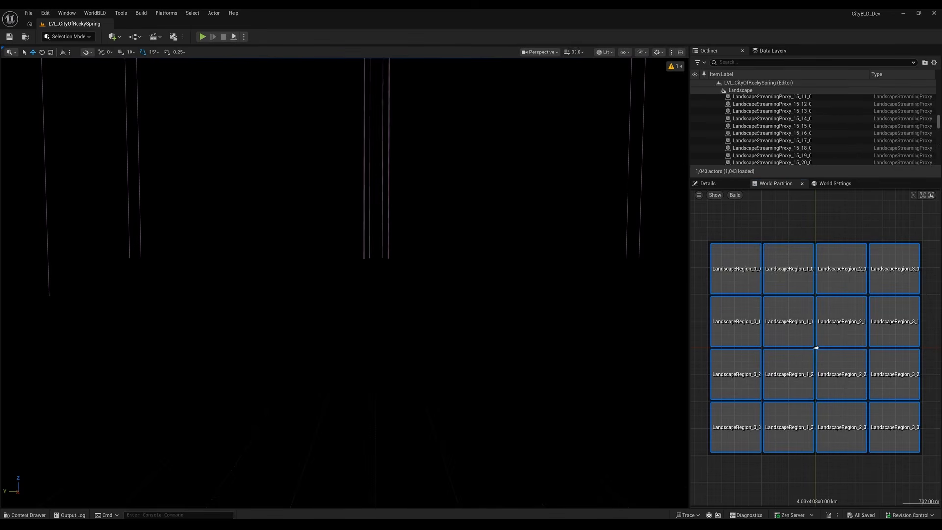
key("alt+3")
key("e")
mouse_move(511, 190)
right_mouse_down()
mouse_move(521, 189)
mouse_move(483, 202)
mouse_move(503, 201)
right_mouse_up()
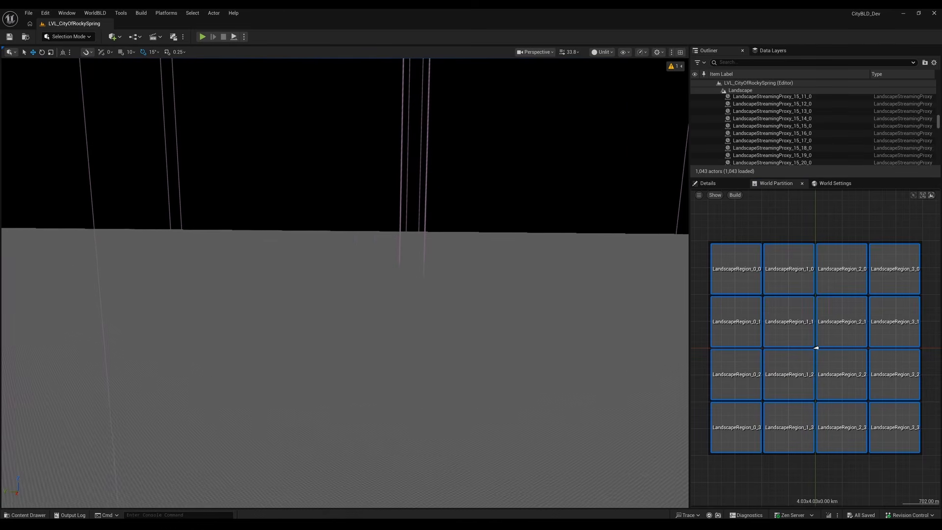
key("alt+4")
Add a Directional Light and a Sky Atmosphere to the level
left_click(114, 39)
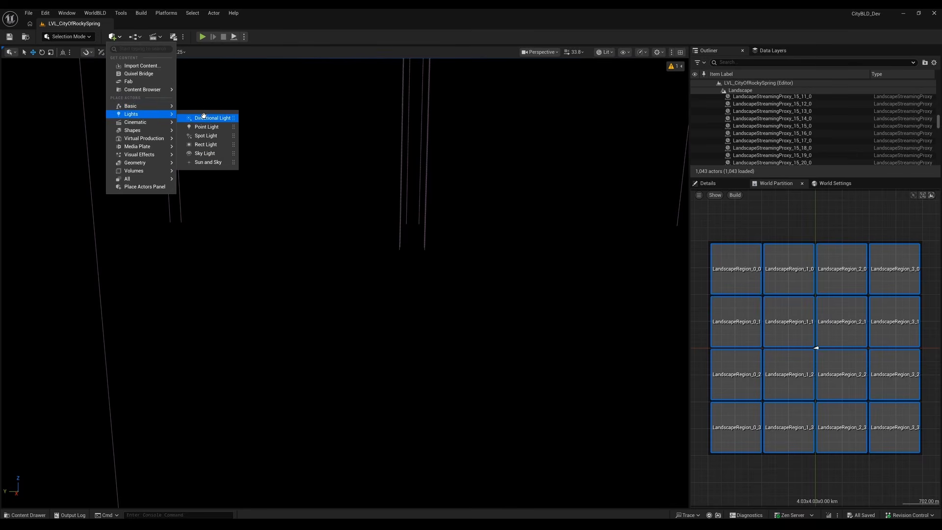
left_click(205, 116)
left_click(115, 37)
mouse_move(153, 157)
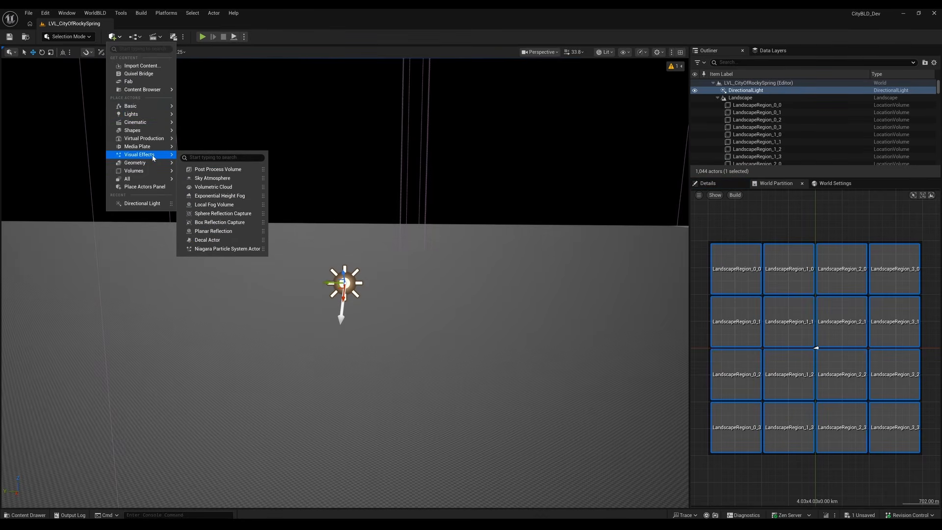
left_click(211, 178)
Add a Sky Light to the level
left_click(115, 37)
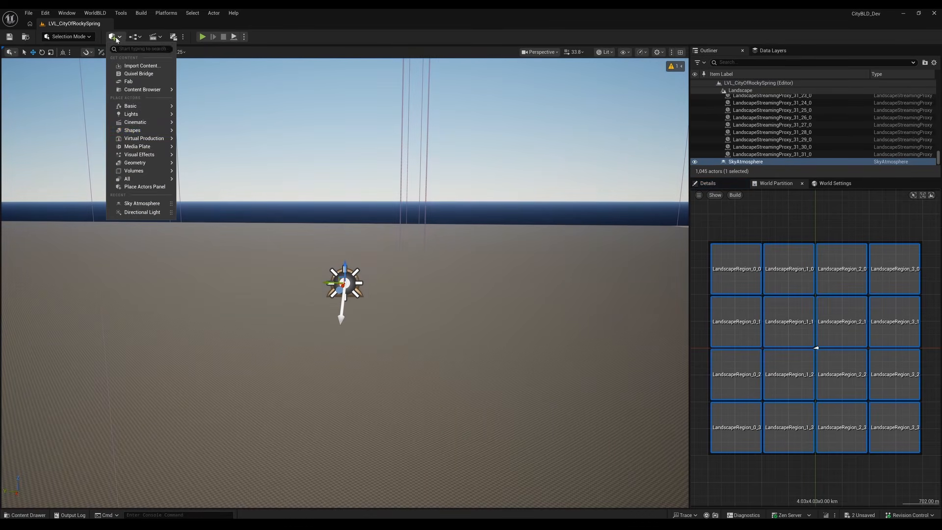
mouse_move(154, 117)
left_click(205, 153)
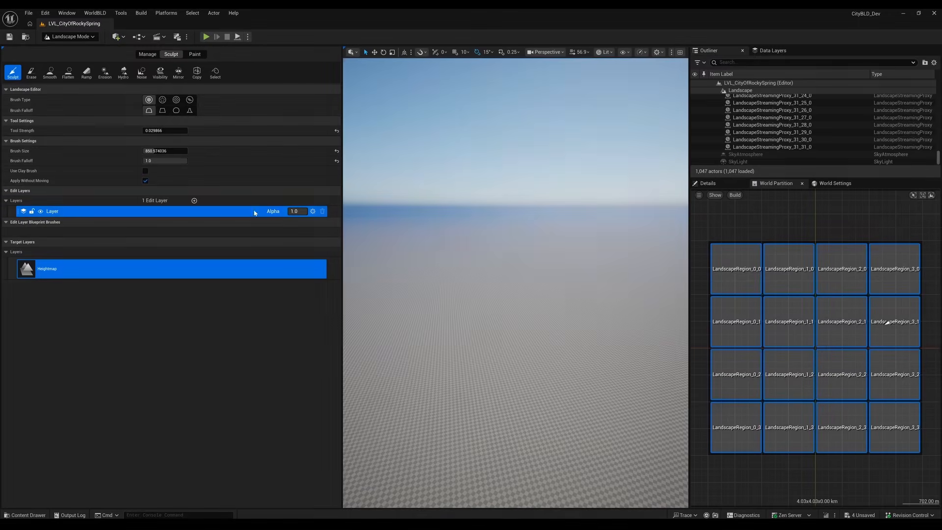
Import the heightmap from the OpenWorldTutorialArchipelago build into the landscape, keeping the import mode at Loaded Only
left_click(147, 55)
left_click(31, 74)
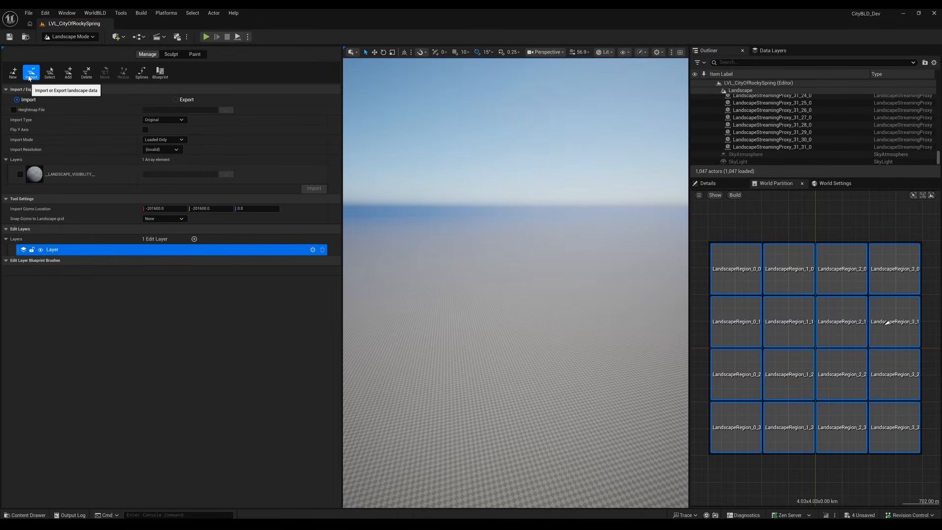
left_click(14, 110)
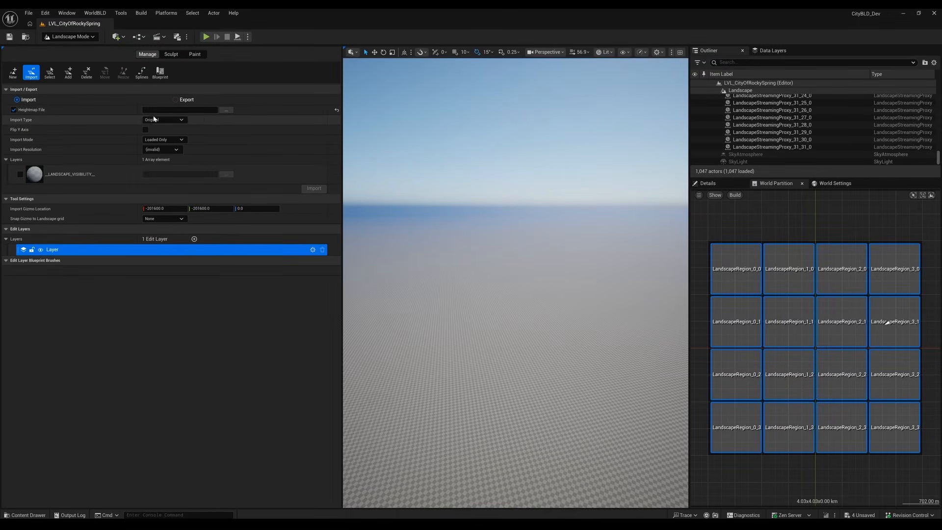
left_click(228, 110)
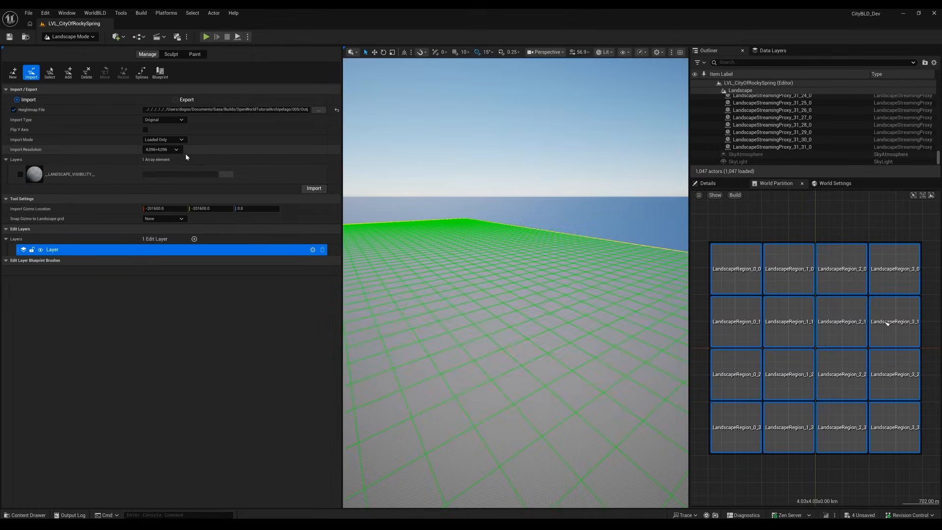
key("s")
scroll(516, 283, "up", 7)
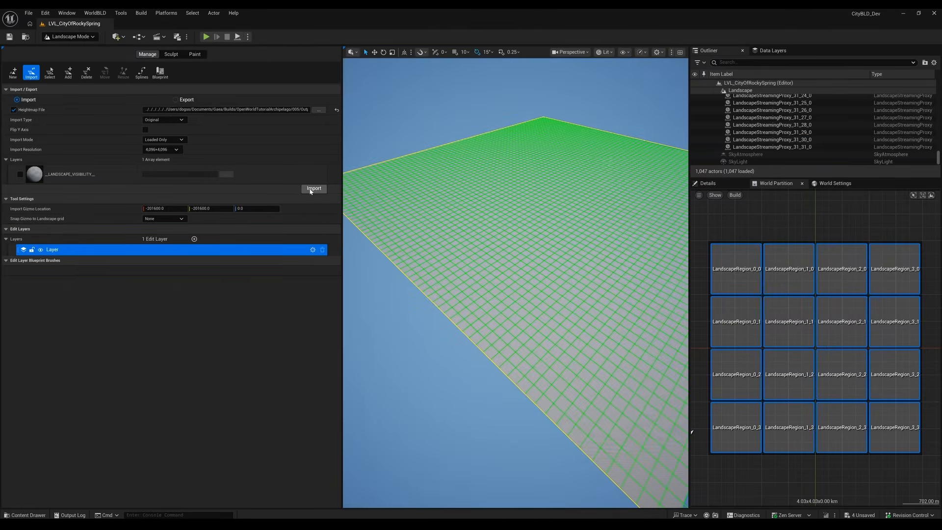
left_click(310, 191)
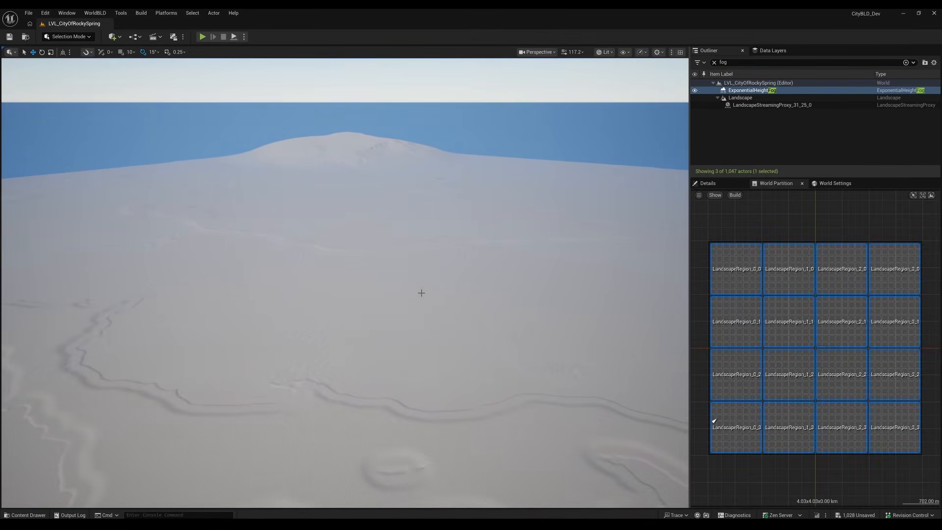
Create a data asset of class World BLDLandscape Preset in the Tutorial content folder
key("ctrl+space")
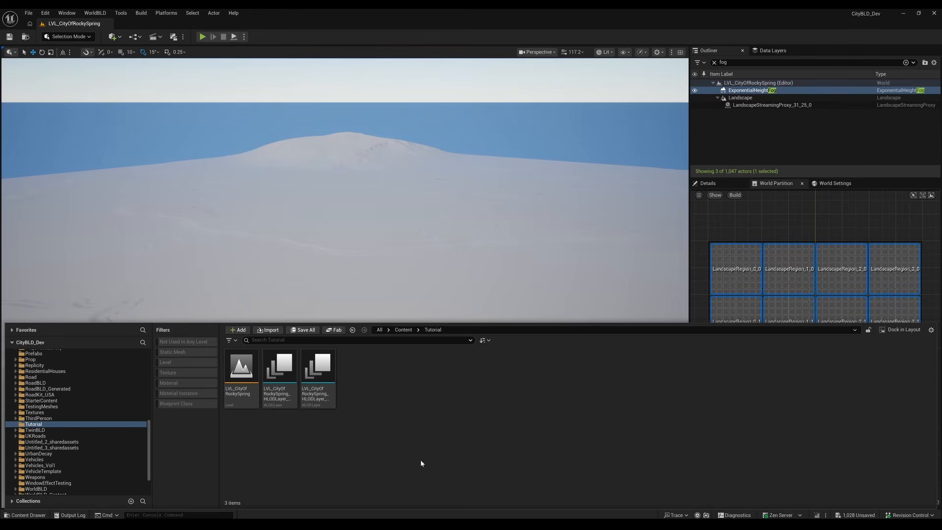
right_click(374, 378)
mouse_move(395, 306)
left_click(492, 297)
type("worldbl")
key("Down")
key("Down")
key("Down")
left_click(537, 292)
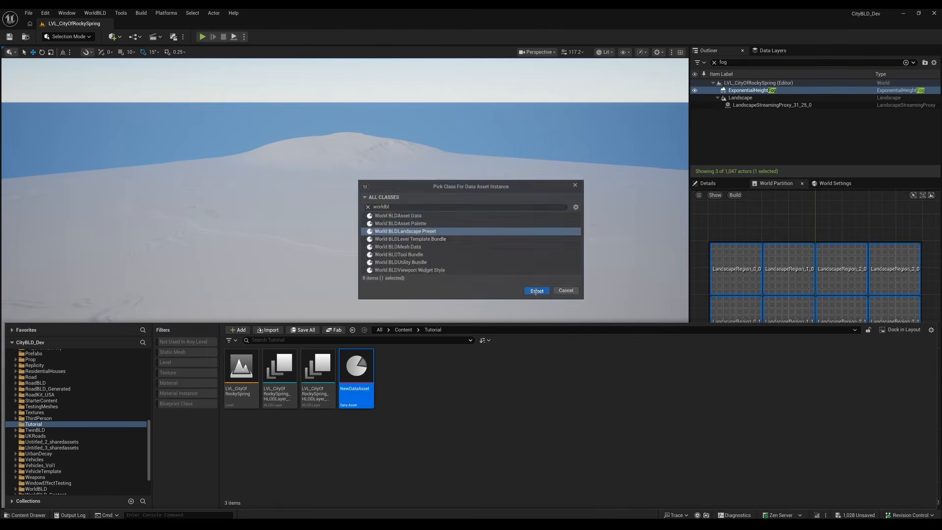
Name the new data asset LandscapePreset_RockySprings
type("LandscapePreset_")
type("RockySprings")
key("Return")
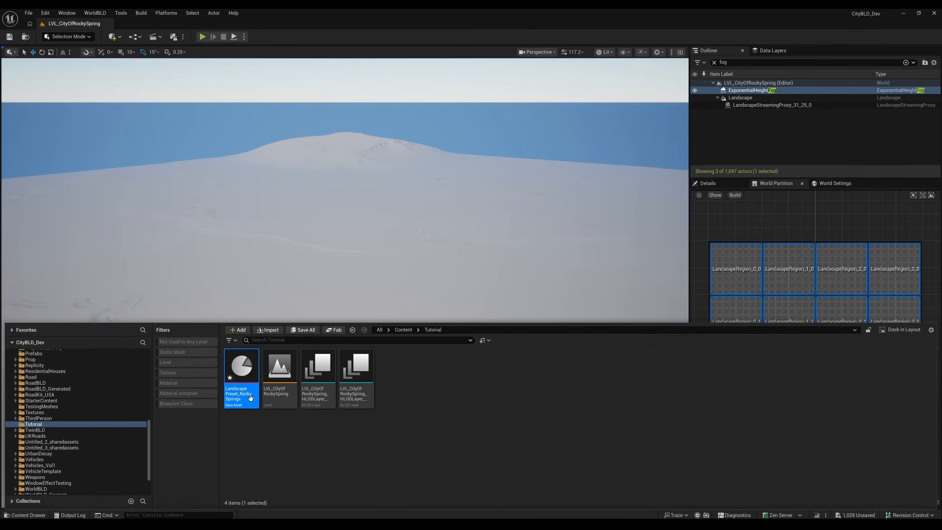
Open the LandscapePreset_RockySprings data asset and place its editor window beside the Tutorial folder's assets
double_click(251, 401)
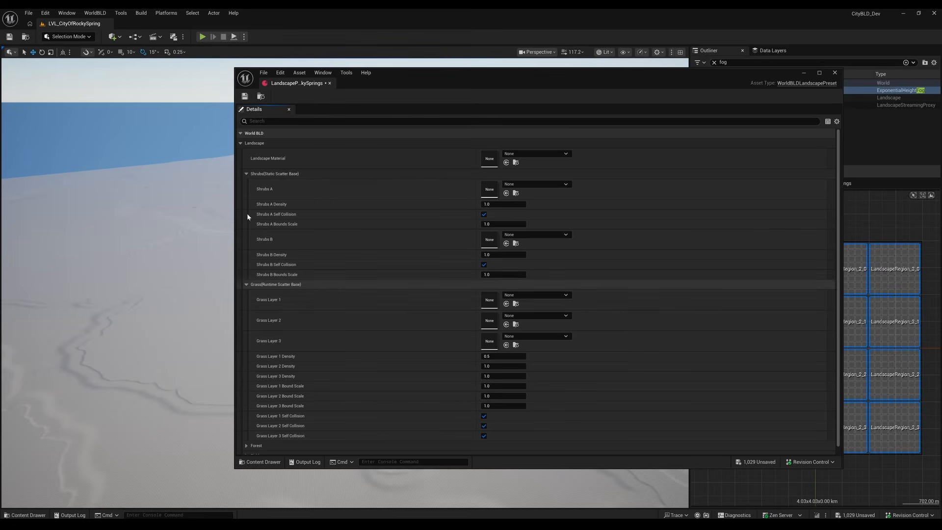
left_click_drag(389, 84, 651, 83)
left_click(25, 515)
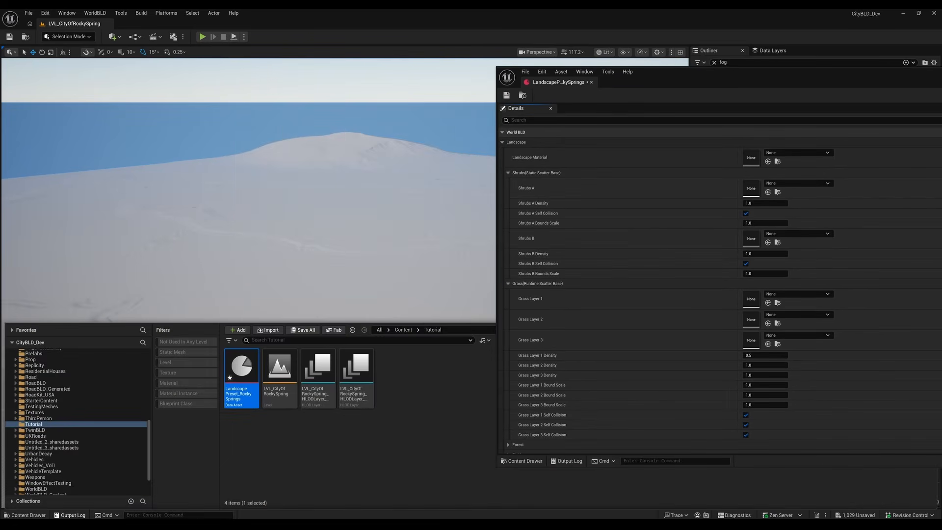
Create a material instance named MI_RockySpringsLandscape in the Tutorial content folder
right_click(401, 376)
mouse_move(441, 289)
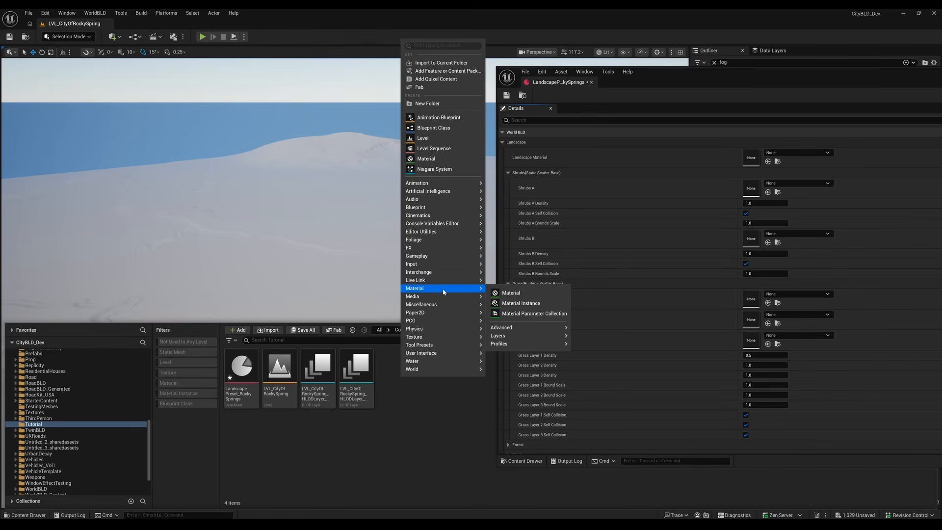
left_click(514, 304)
key("ctrl+v")
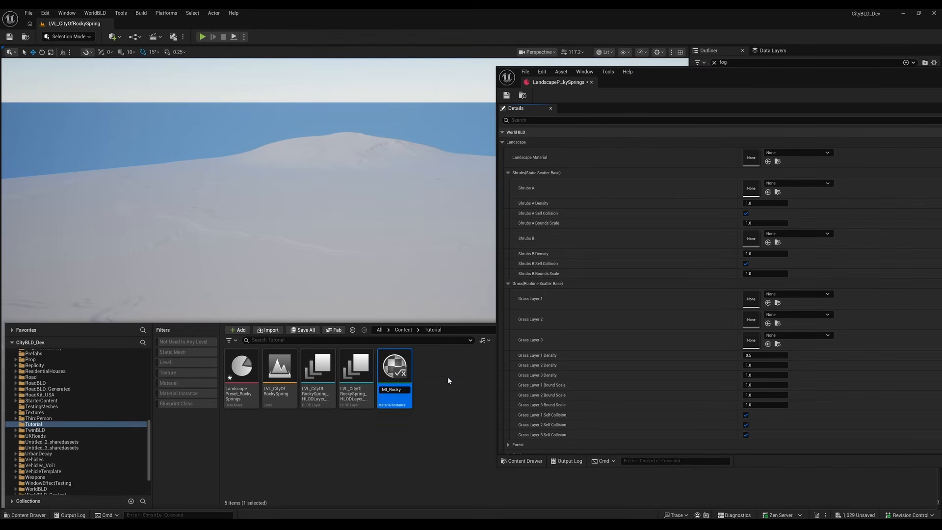
type("sLandscape")
key("Return")
Assign MI_RockySpringsLandscape as the preset's Landscape Material and set its parent to the landscape material found by searching "mi_lands"
left_click_drag(400, 368, 745, 166)
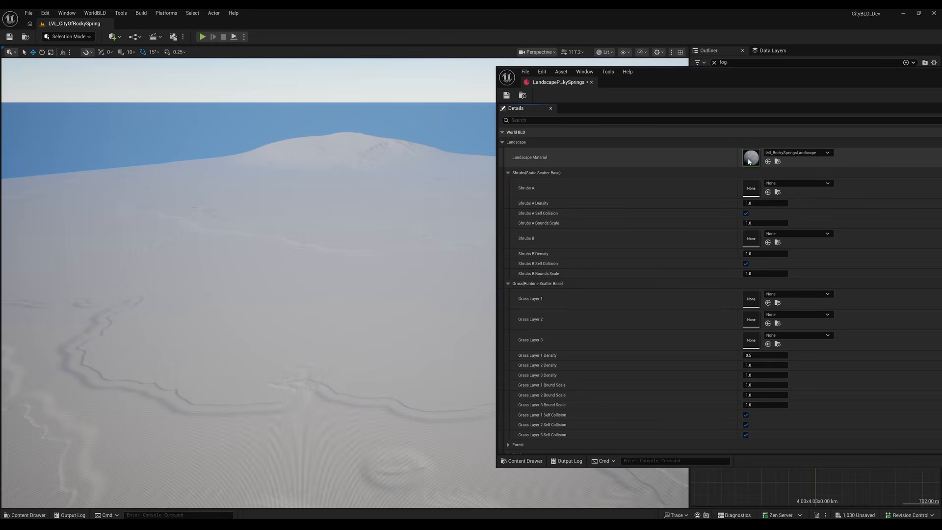
double_click(749, 158)
left_click(651, 202)
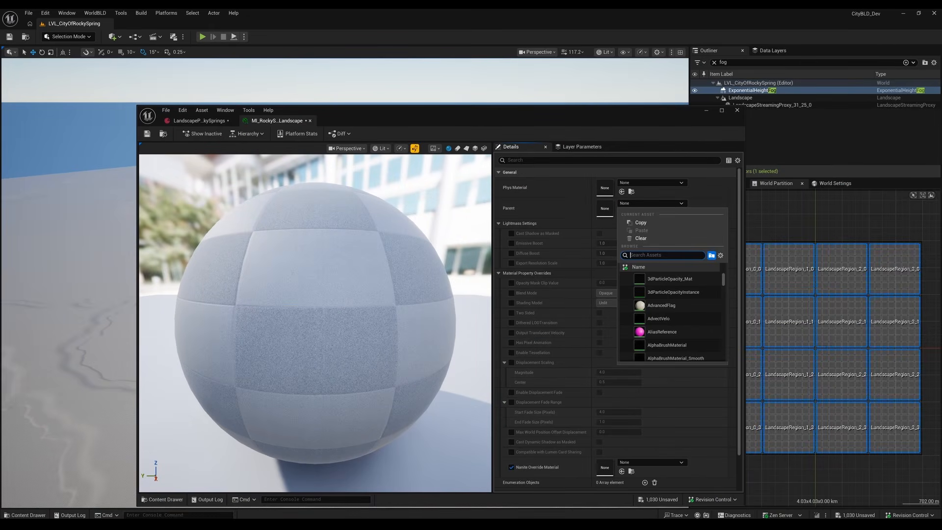
type("mi_lands")
left_click(677, 275)
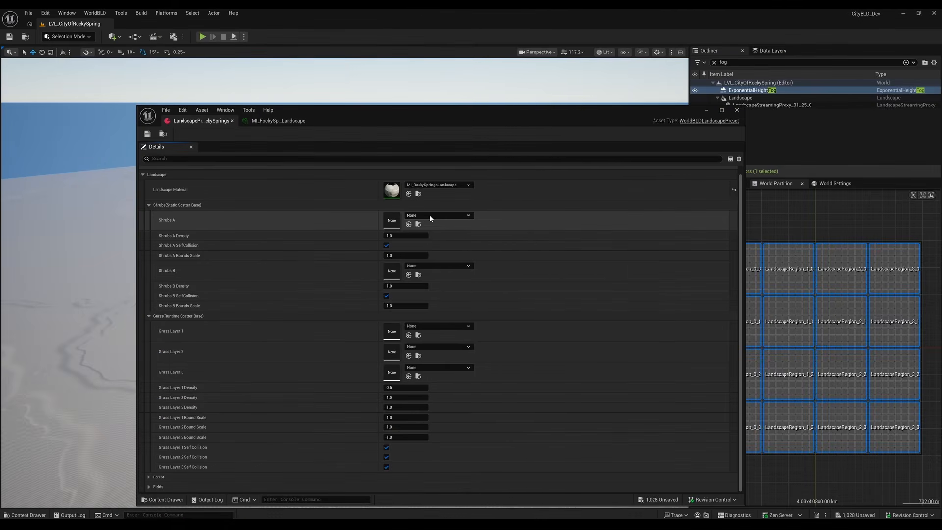
Set the preset's Shrubs A to DA_StaticType1 and Shrubs B to DA_StaticType2
left_click(429, 215)
scroll(453, 310, "down", 5)
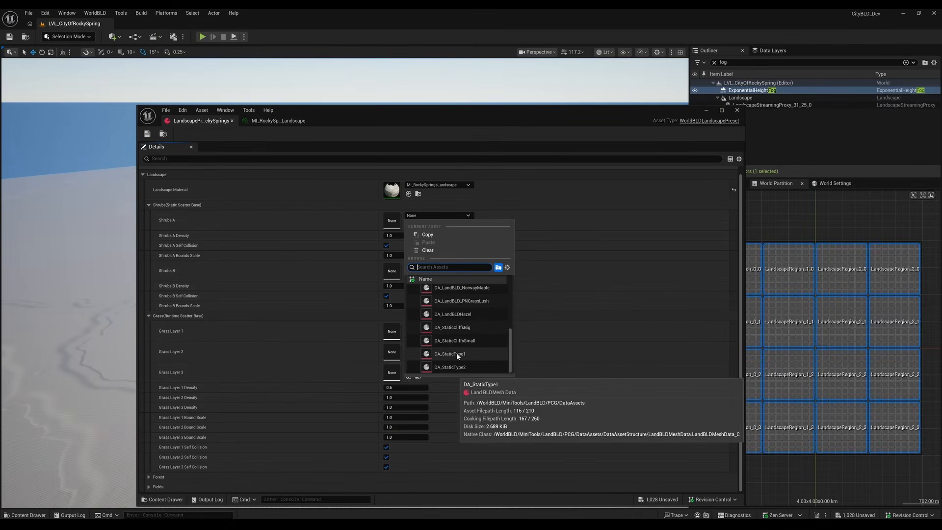
left_click(455, 354)
left_click(438, 266)
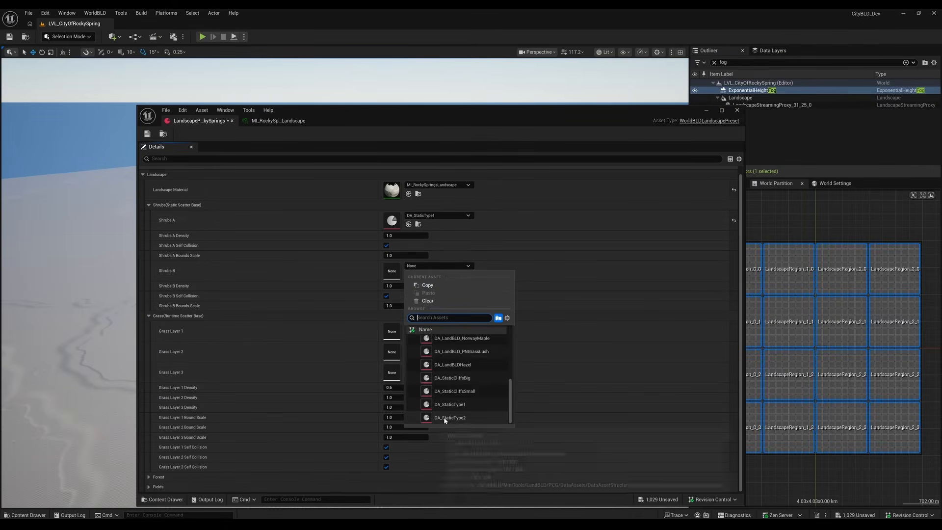
left_click(443, 417)
Set Grass Layer 1 to DA_GrassType1 and assign mesh data assets to Grass Layers 2 and 3
left_click(444, 324)
left_click(456, 440)
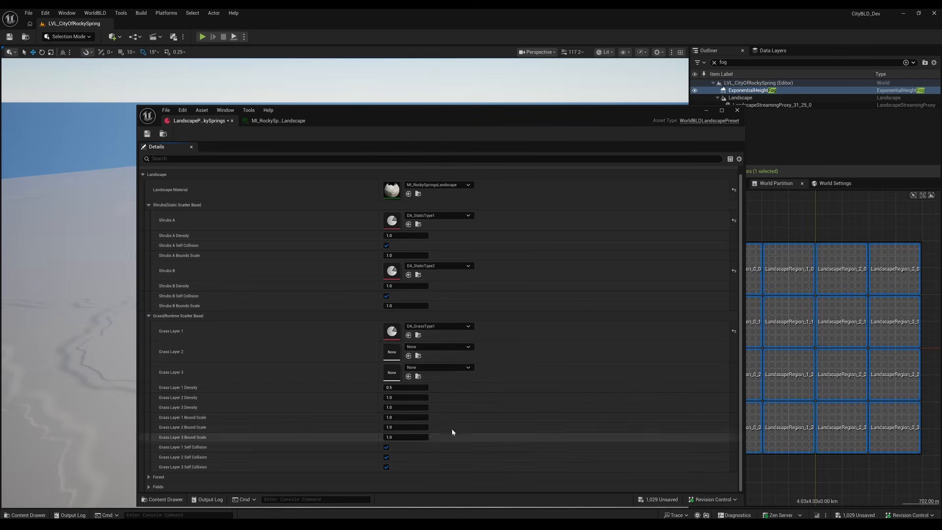
left_click(438, 347)
left_click(450, 446)
left_click(438, 368)
left_click(461, 343)
Set Mature Forest Trees to DA_ForestA_Trees_Static and Field Type 1 to DA_FieldA_Static in the preset
left_click(158, 477)
scroll(231, 426, "down", 5)
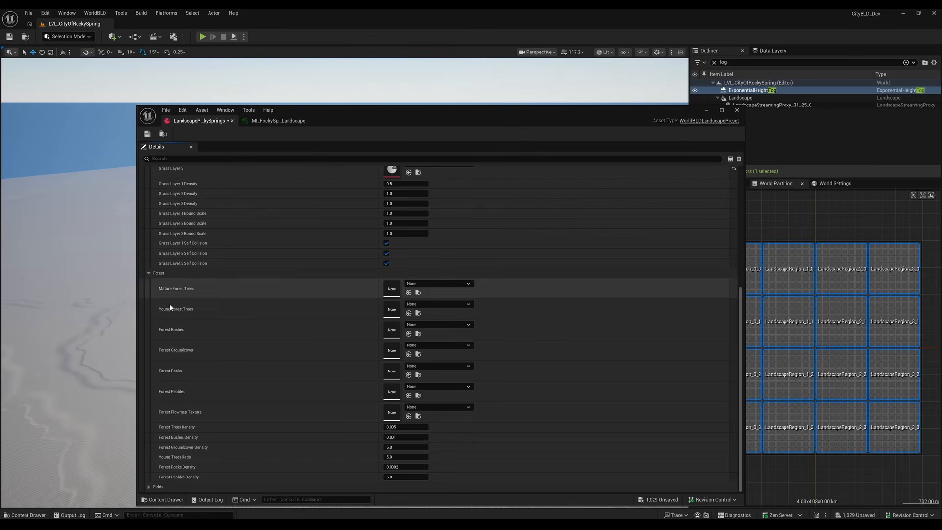
left_click(442, 284)
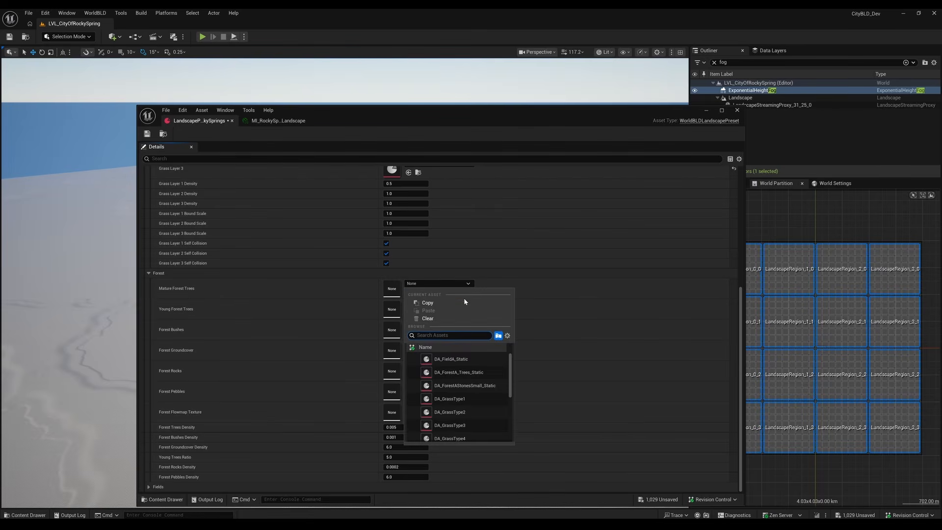
left_click(473, 375)
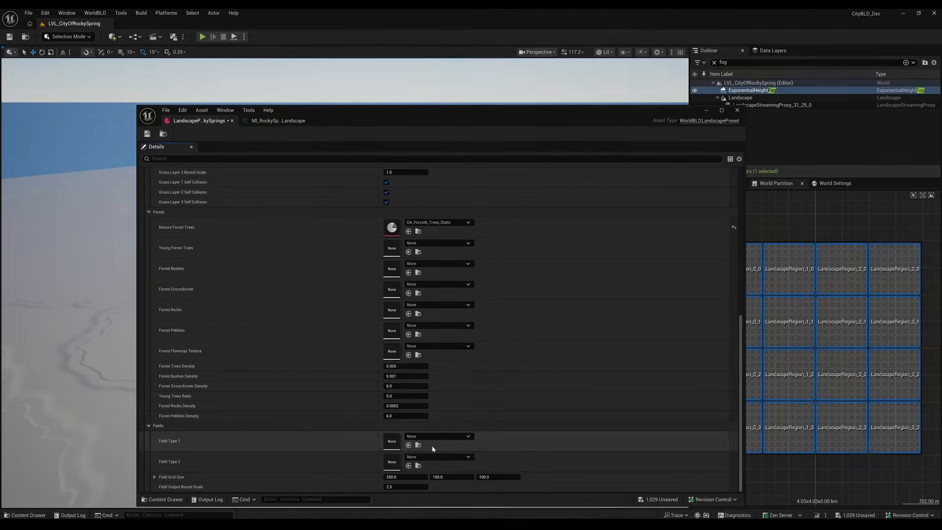
left_click(438, 263)
left_click(451, 346)
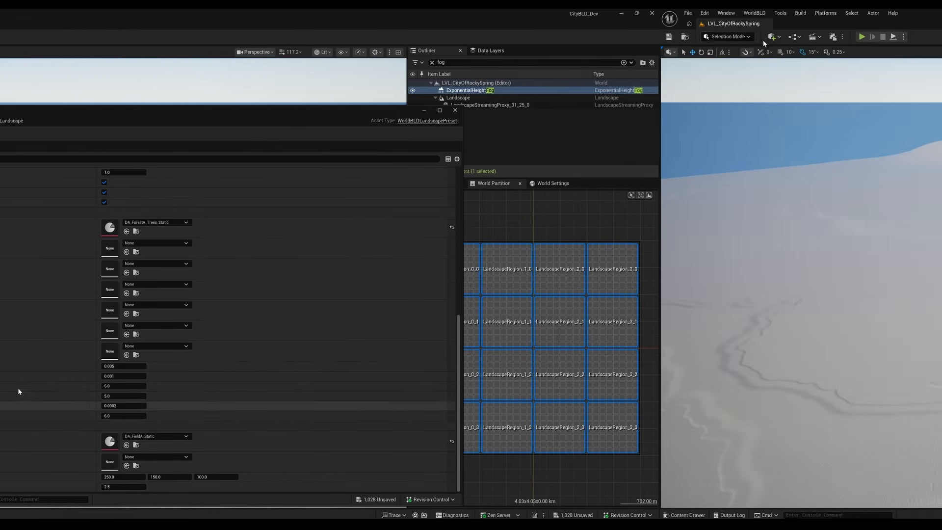
Switch the level editor to WorldBLD mode and start the LandBLD Populate Landscape tool
left_click(69, 37)
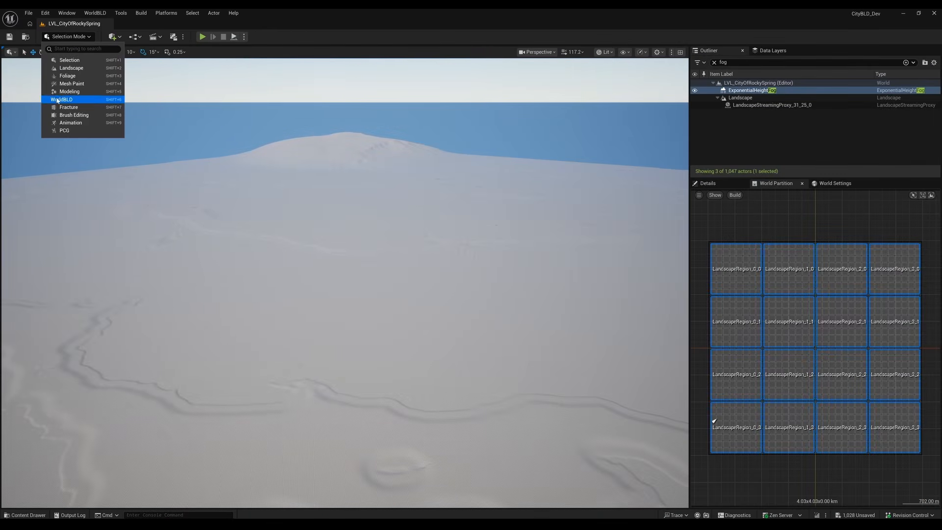
left_click(57, 100)
left_click(397, 433)
left_click(431, 393)
Set the target landscape to Landscape and the preset to LandscapePreset_RockySprings, and continue to the layer mask import
left_click(532, 225)
left_click(529, 314)
left_click(532, 235)
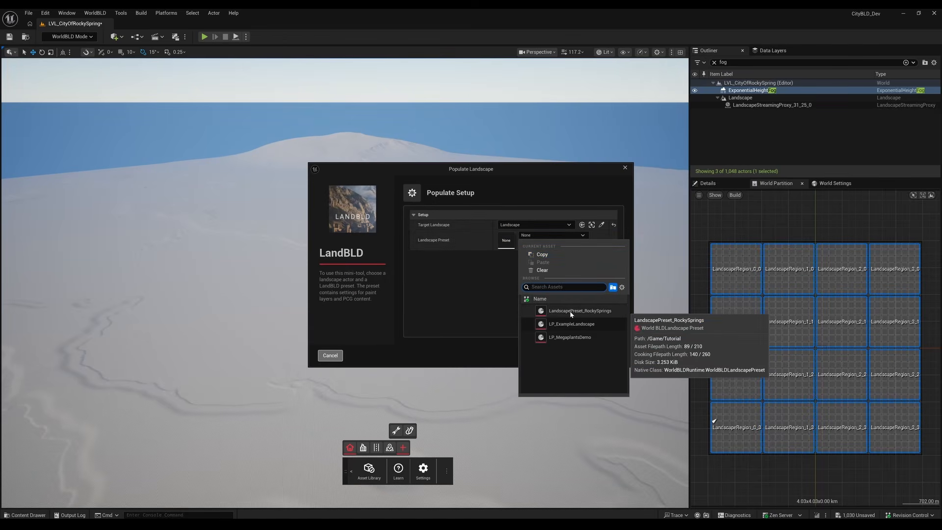
left_click(586, 313)
left_click(610, 356)
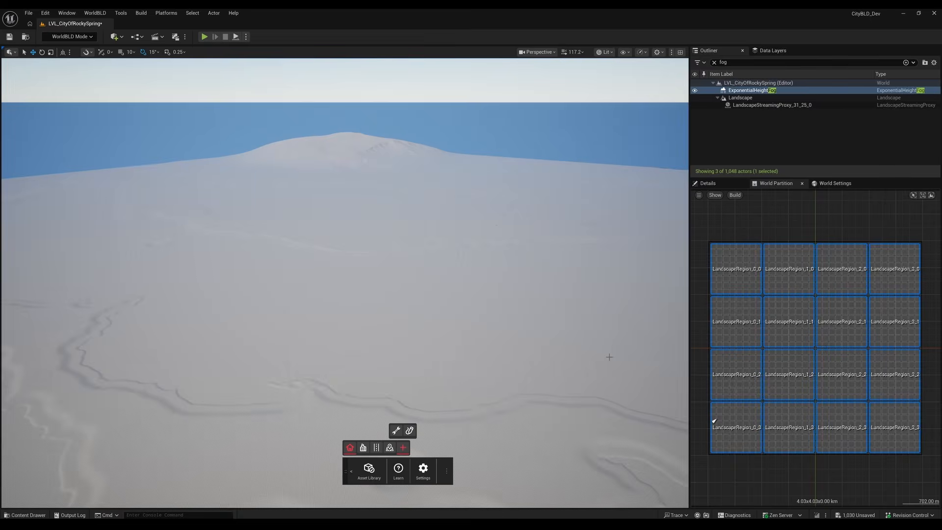
Choose Output-Beach.png as the mask file for the 17_Sand landscape layer
scroll(460, 252, "down", 2)
scroll(460, 260, "down", 1)
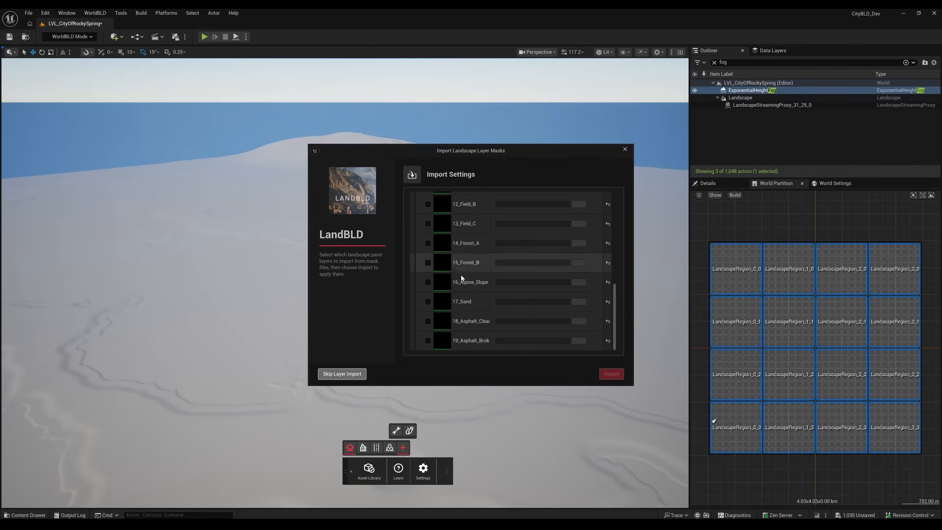
left_click(580, 301)
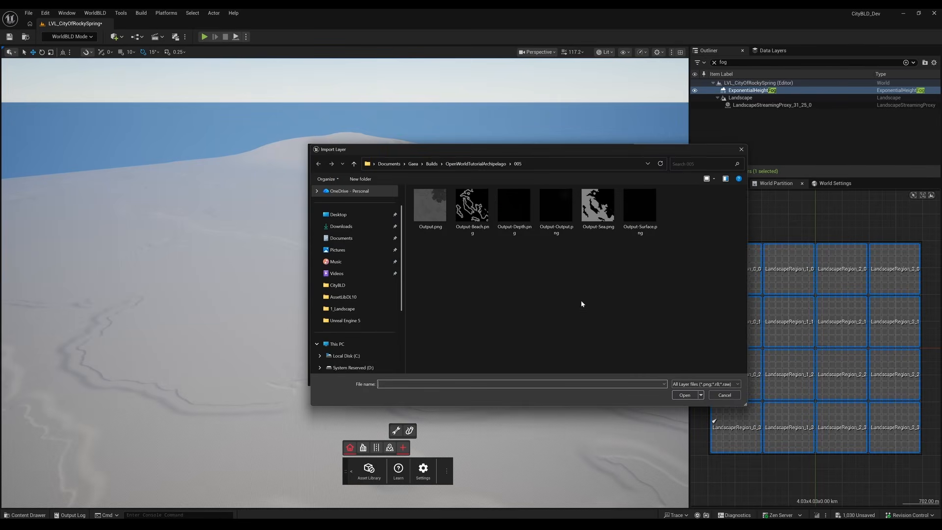
double_click(471, 206)
scroll(550, 304, "up", 1)
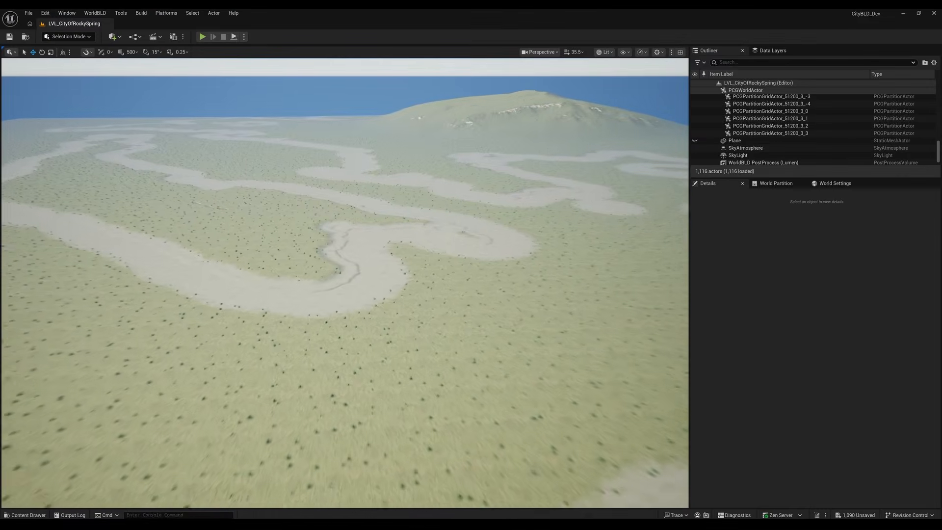
Apply the mi_ocean material instance to the large Plane that serves as the sea
key("w")
right_click_drag(345, 283, 326, 312)
scroll(345, 283, "down", 8)
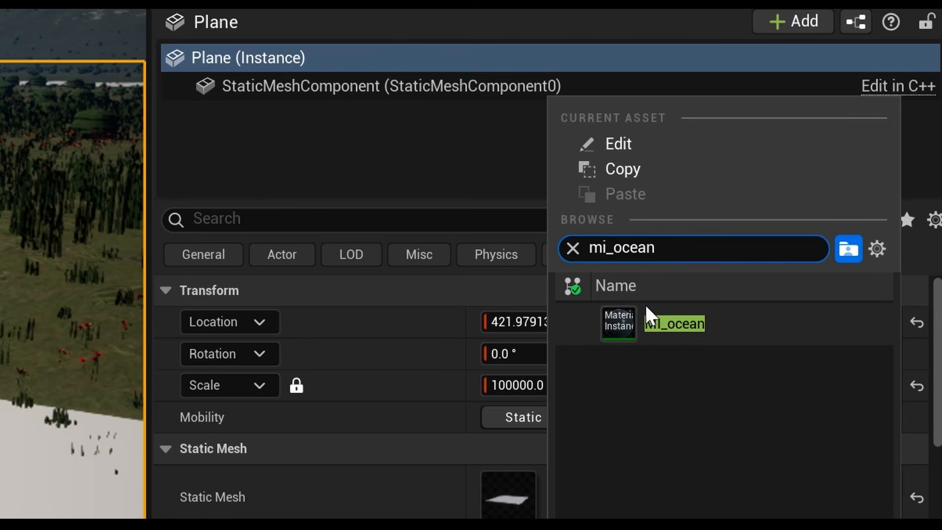
left_click(613, 328)
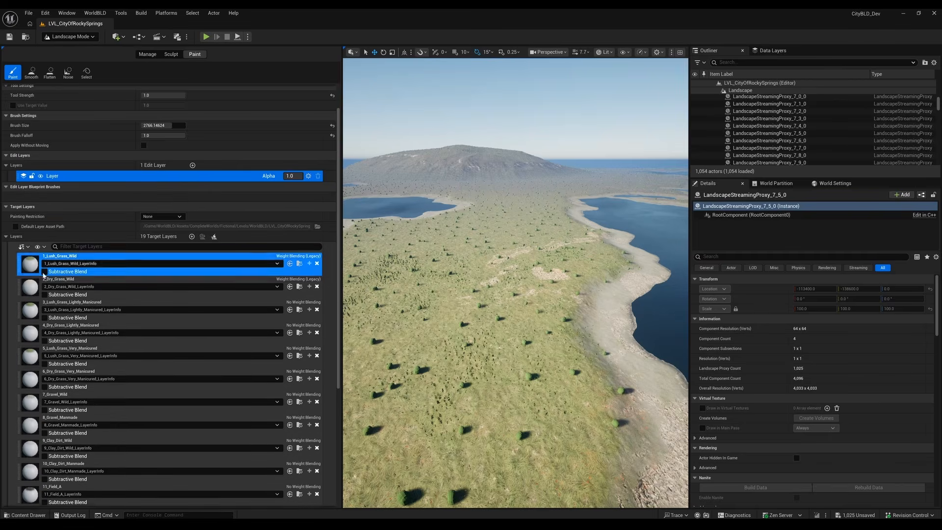
Paint the 14_Forest_A layer onto a patch of the grassland
scroll(44, 276, "down", 5)
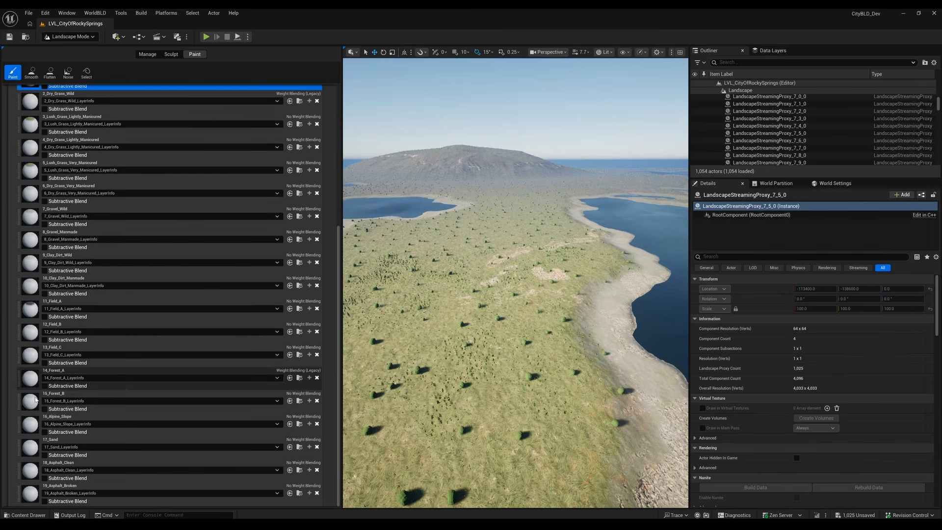
left_click(30, 379)
left_click_drag(342, 326, 197, 326)
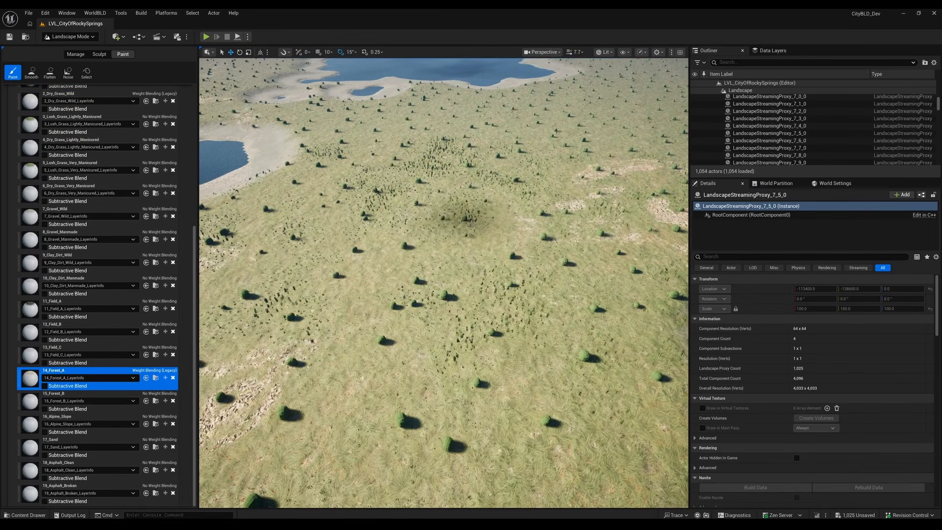
left_click_drag(479, 243, 490, 231)
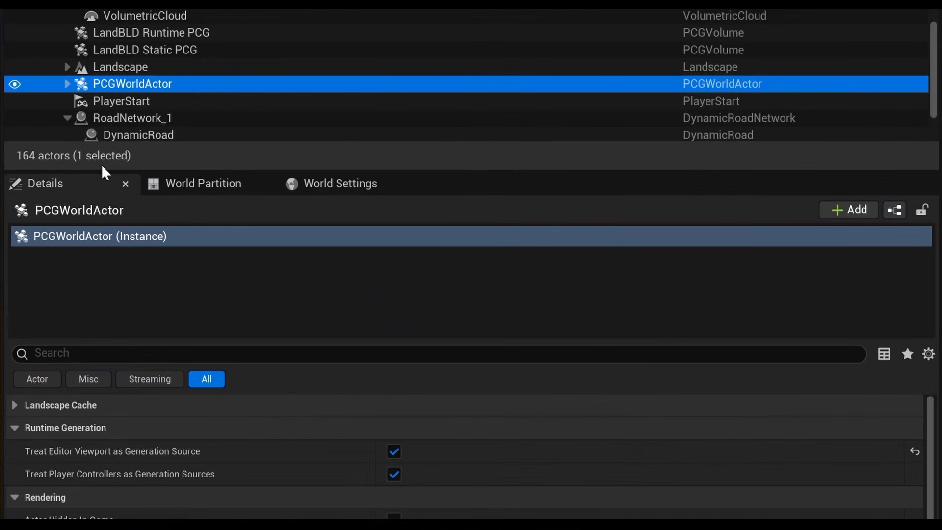
Toggle Treat Editor Viewport as Generation Source on the PCGWorldActor, and bring up the LandBLD Static PCG volume's settings
left_click(395, 451)
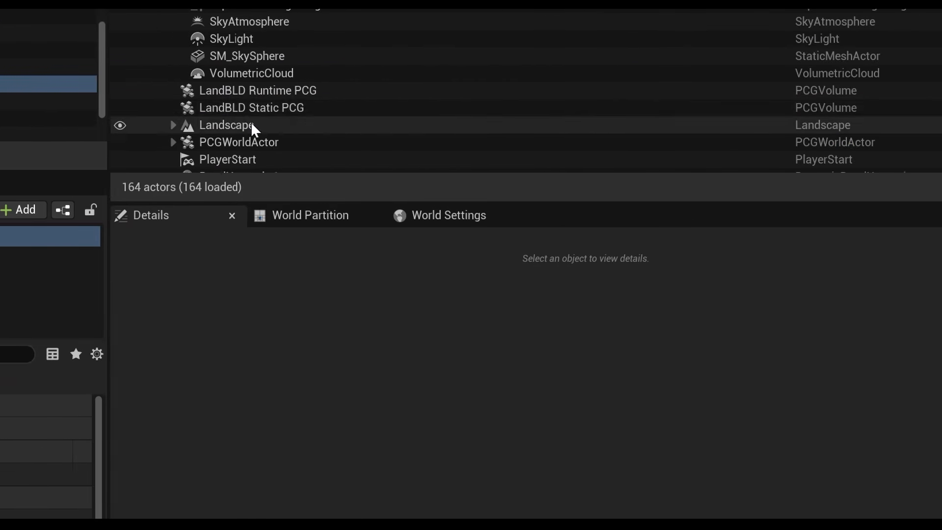
left_click(223, 108)
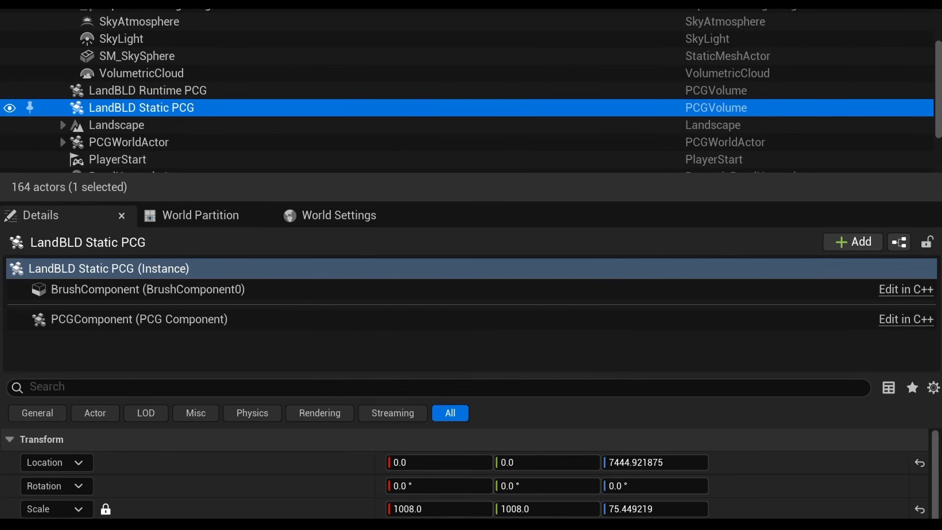
scroll(466, 474, "down", 10)
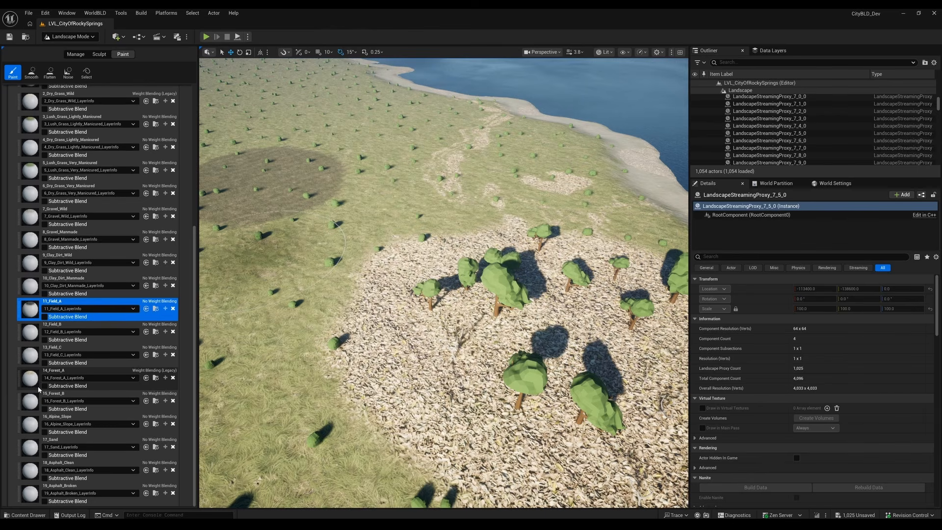
right_click_drag(294, 290, 250, 265)
scroll(285, 287, "down", 5)
scroll(260, 275, "up", 2)
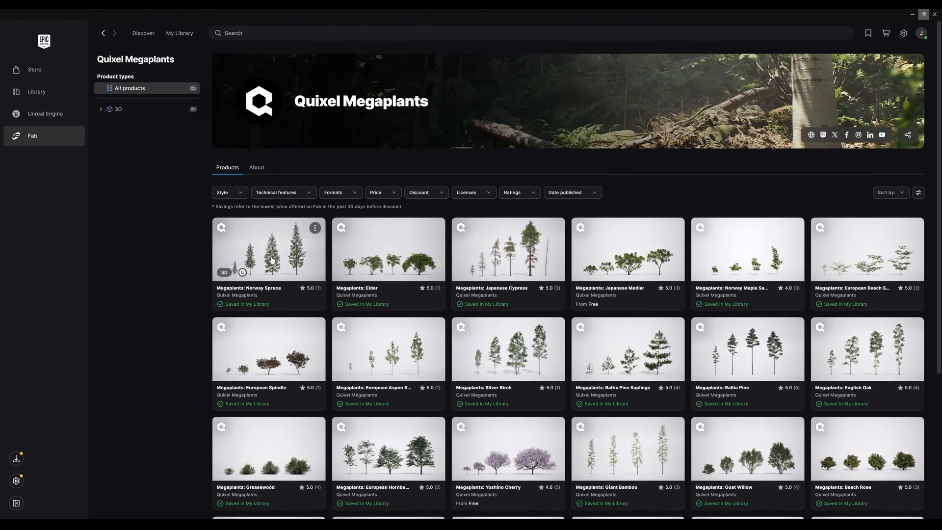
Switch to Fab in the Epic Games Launcher and examine vegetation packs, including Megaplants Norway Spruce, Silver Birch, European Aspen Saplings, Greasewood and European Beech
left_click(272, 260)
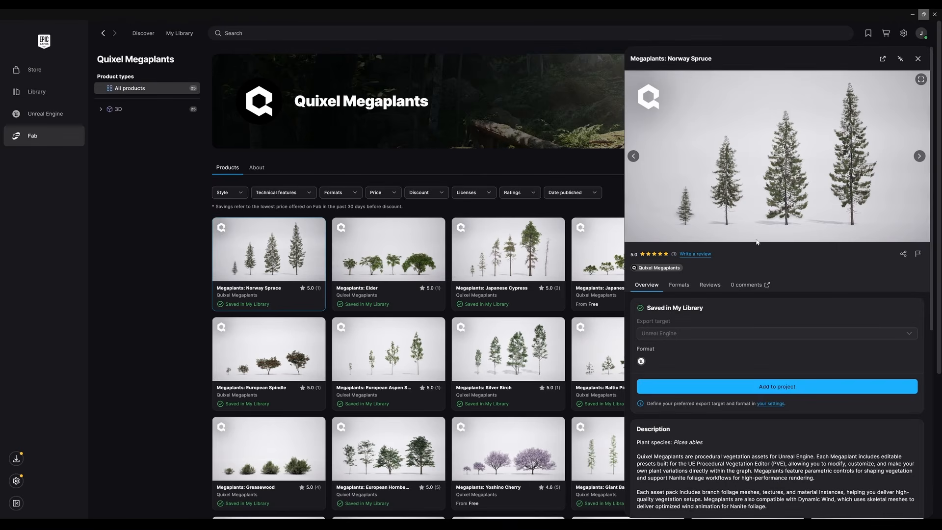
scroll(741, 206, "down", 1)
scroll(650, 326, "down", 2)
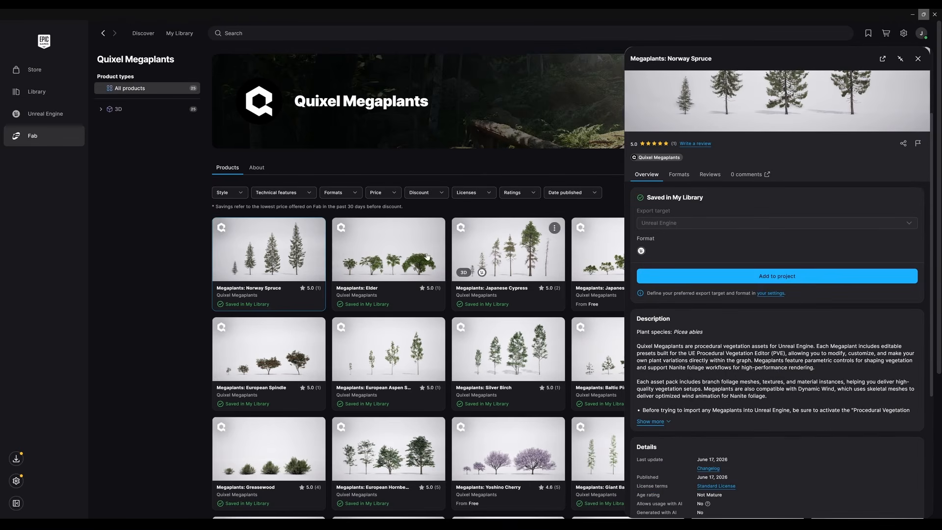
scroll(403, 264, "down", 2)
left_click(510, 293)
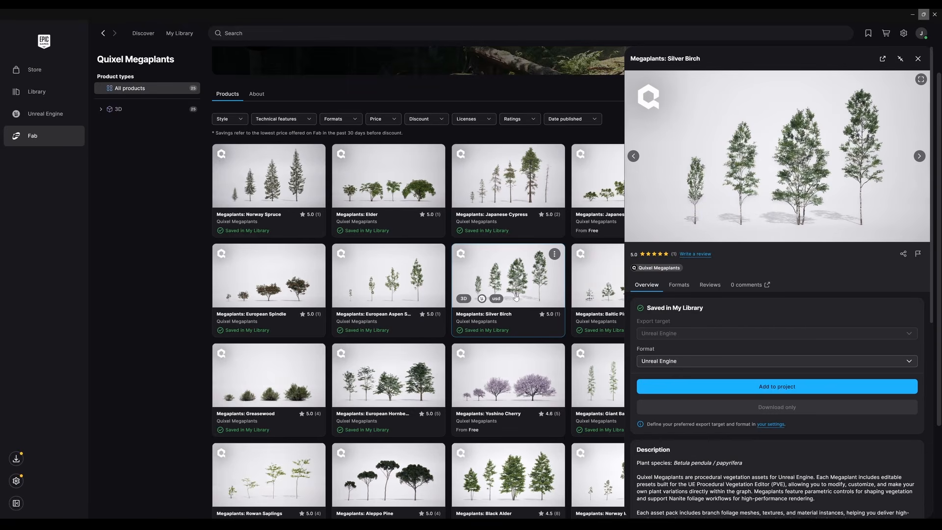
left_click(395, 288)
scroll(269, 295, "down", 3)
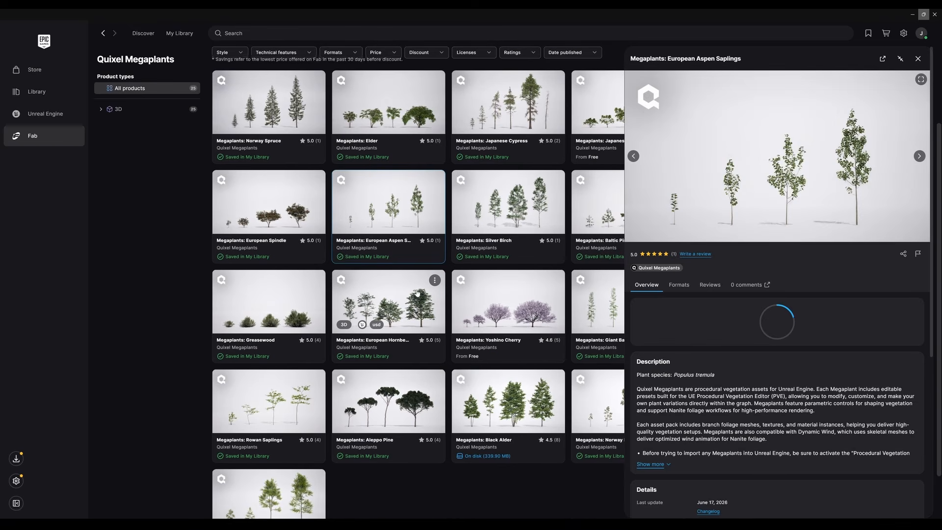
left_click(270, 296)
scroll(422, 314, "down", 1)
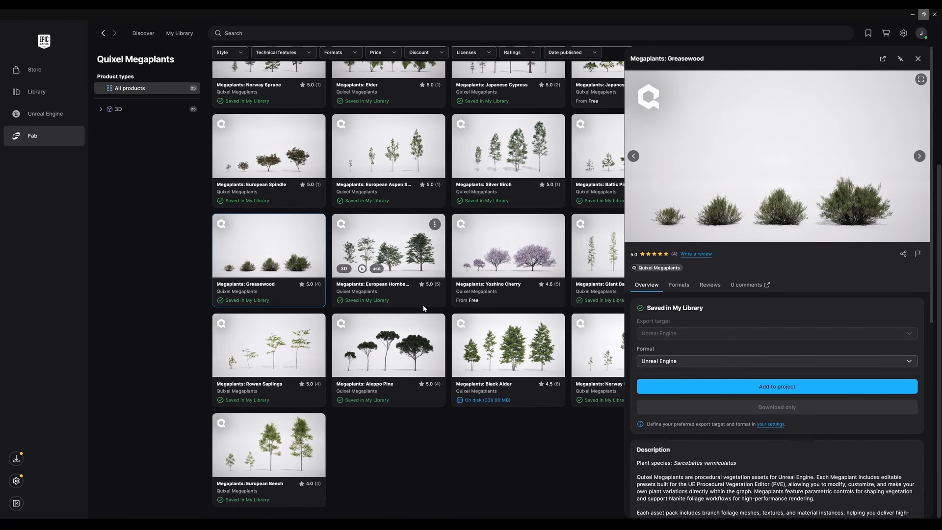
left_click(282, 358)
left_click(293, 458)
scroll(450, 190, "down", 2)
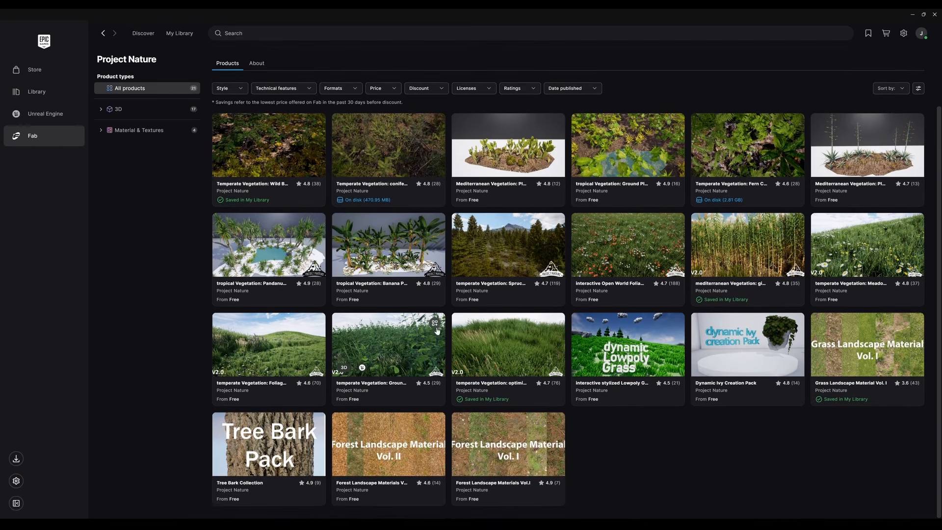
Examine Project Nature's Wild Berries, conifer Bushes & Saplings I and optimized Grass Library packs on Fab
scroll(317, 295, "up", 3)
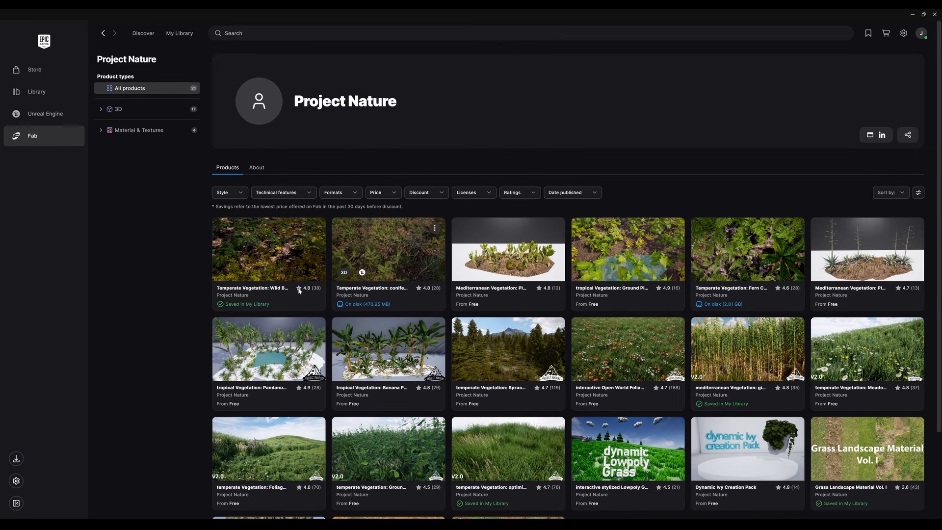
left_click(260, 262)
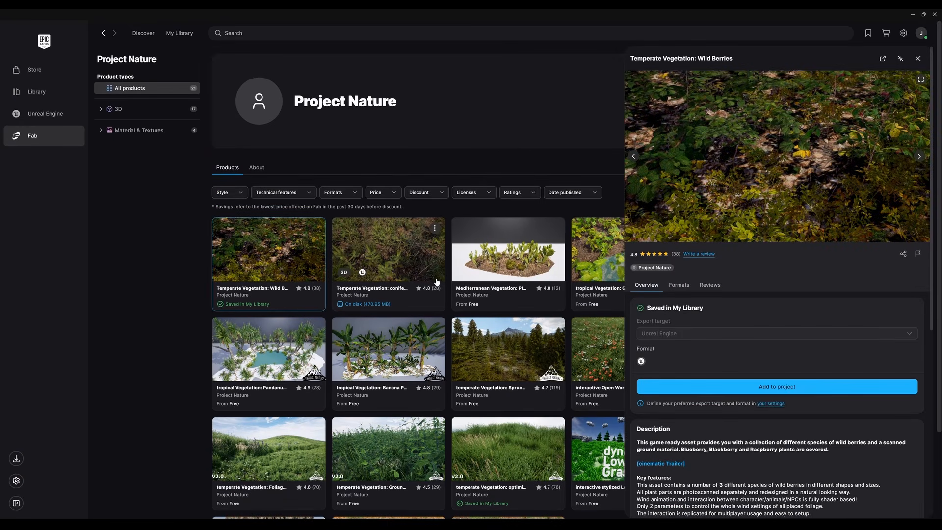
left_click(403, 267)
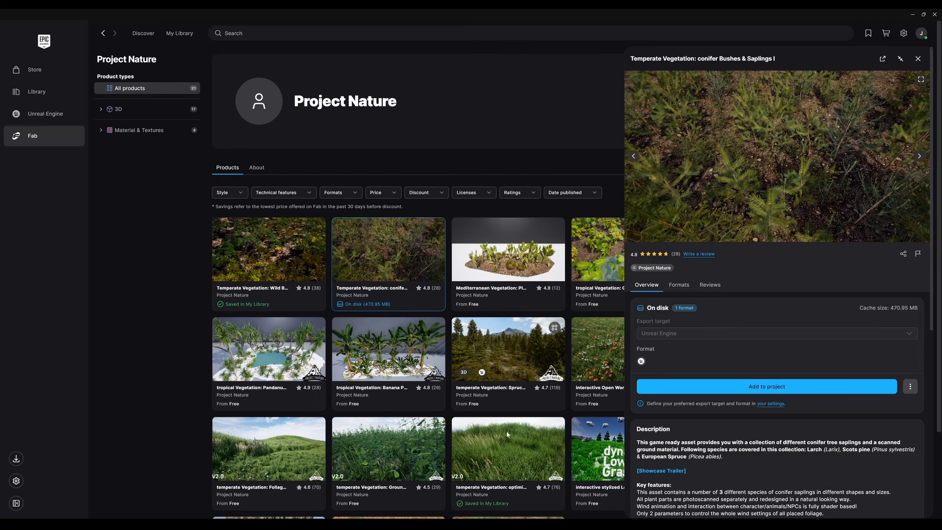
left_click(508, 435)
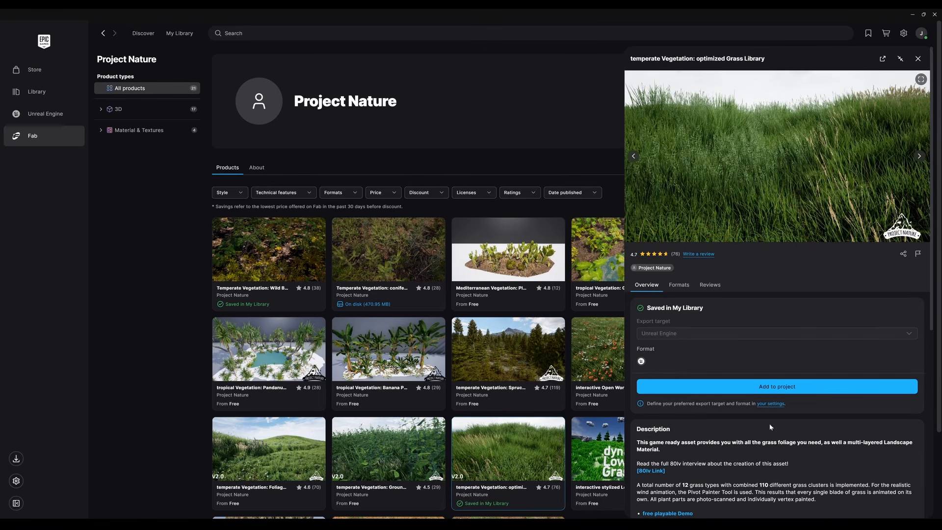
scroll(741, 423, "down", 2)
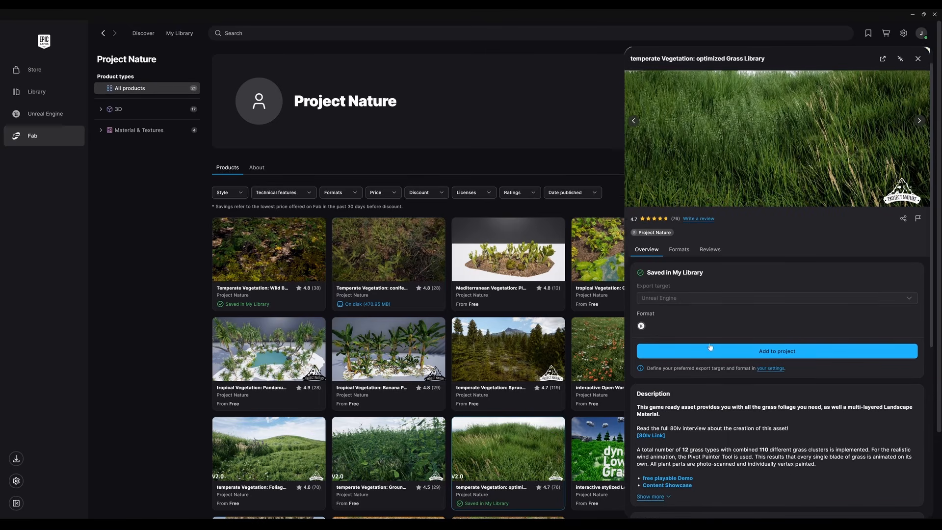
scroll(702, 339, "up", 1)
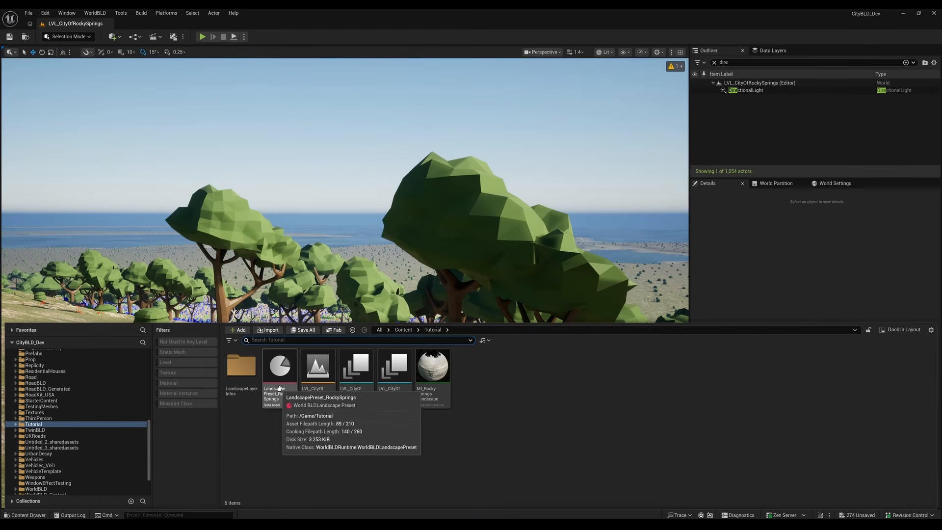
Switch to Unreal Engine and bring up the Forest settings of LandscapePreset_RockySprings beside the Tutorial folder's assets
double_click(280, 379)
scroll(72, 290, "down", 4)
scroll(73, 295, "down", 2)
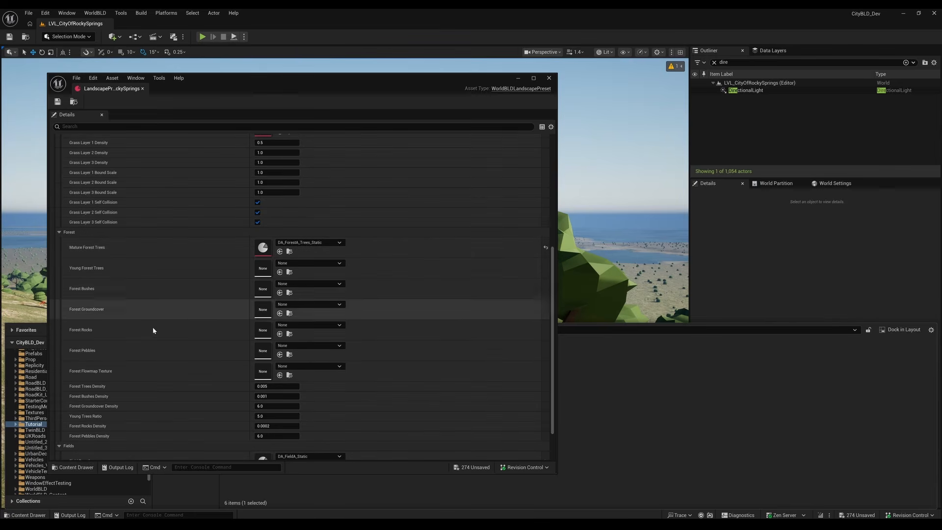
left_click_drag(275, 93, 760, 88)
key("ctrl+space")
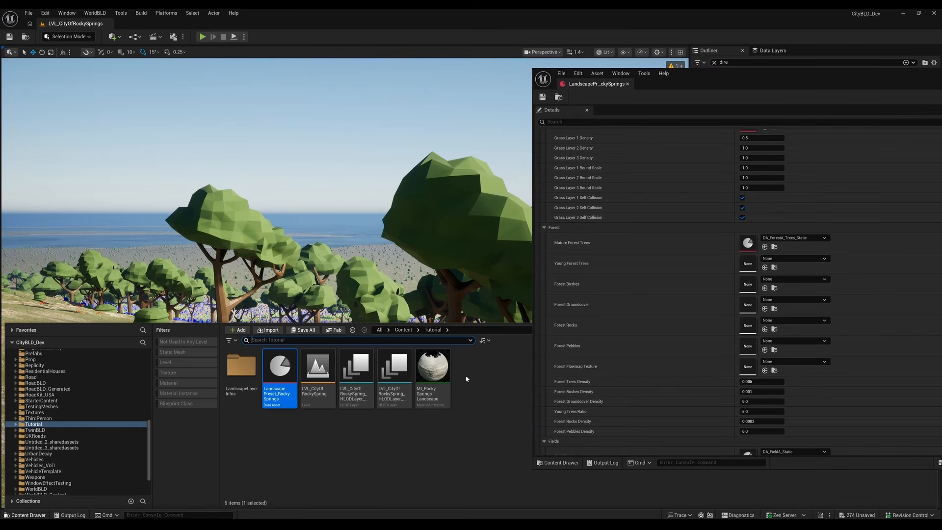
Create a Data Asset of class LandBLDMeshData in the Tutorial folder
right_click(464, 378)
mouse_move(510, 309)
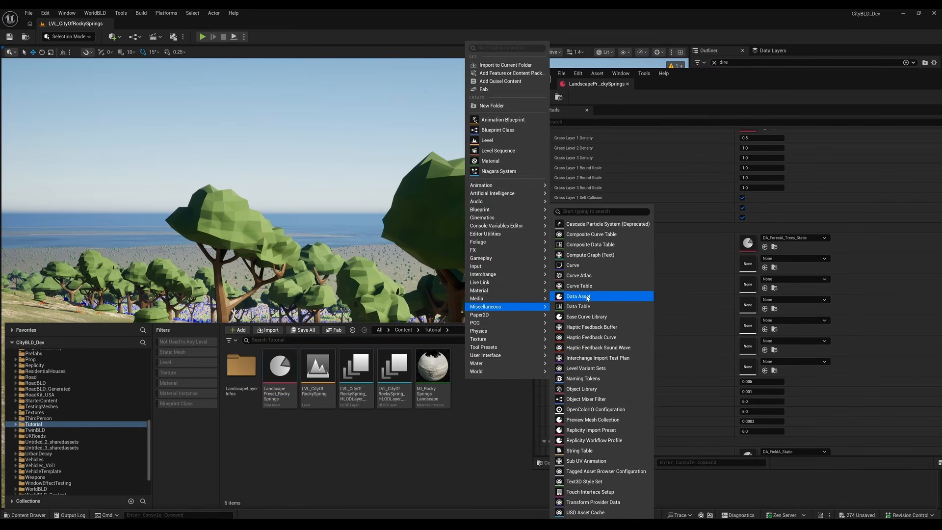
left_click(574, 295)
type("mesh")
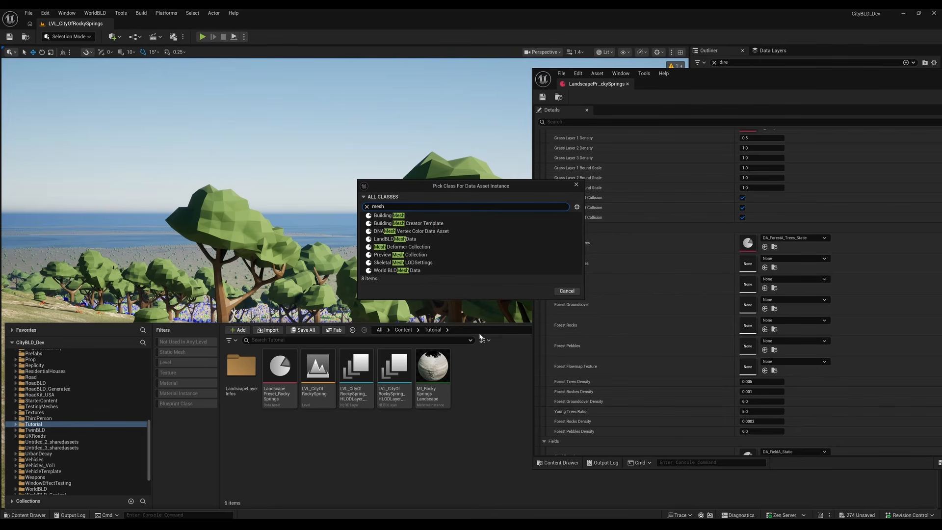
left_click(386, 240)
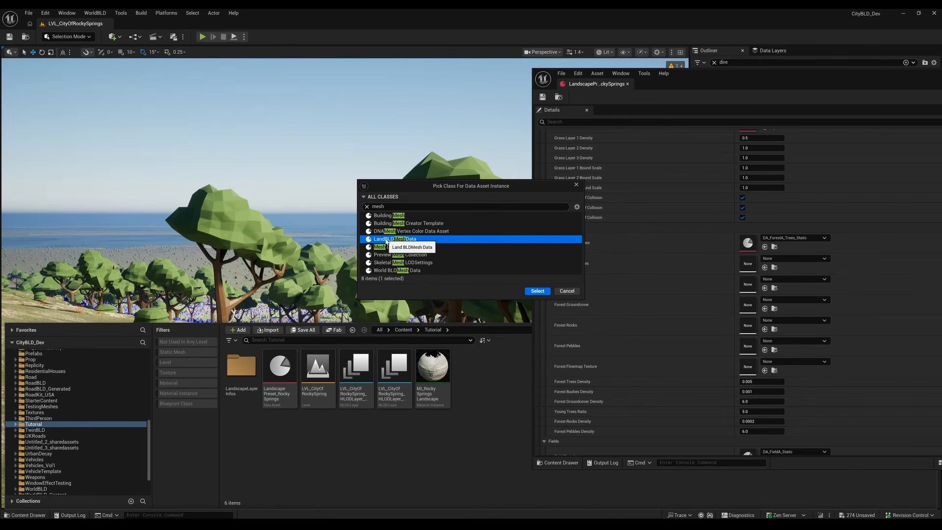
left_click(538, 291)
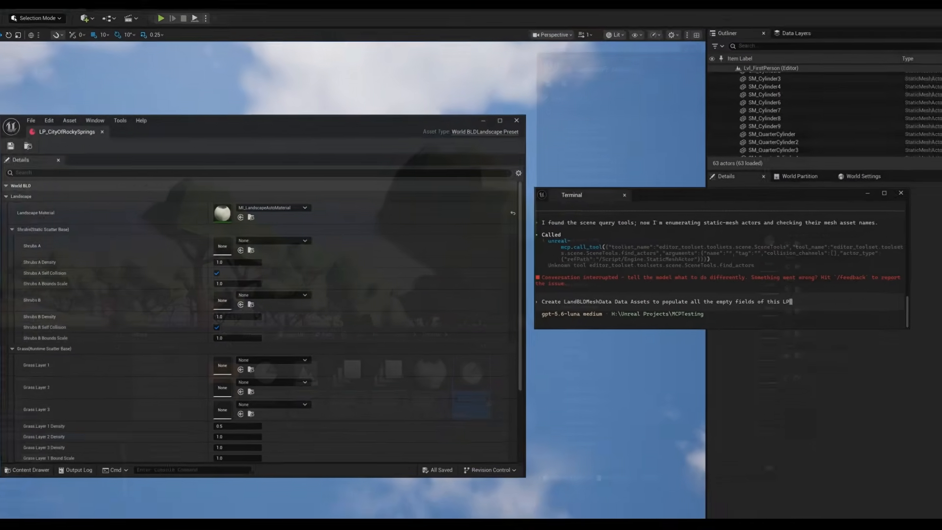
Prompt the terminal agent to populate LP_CityOfRockySprings with LandBLDMeshData assets, using Megaplants for trees, Project Nature for grass/groundcover and LP_ExampleLandscape as reference
type("prings WorldBLDLandscapePreset. Use the Megaplants asse")
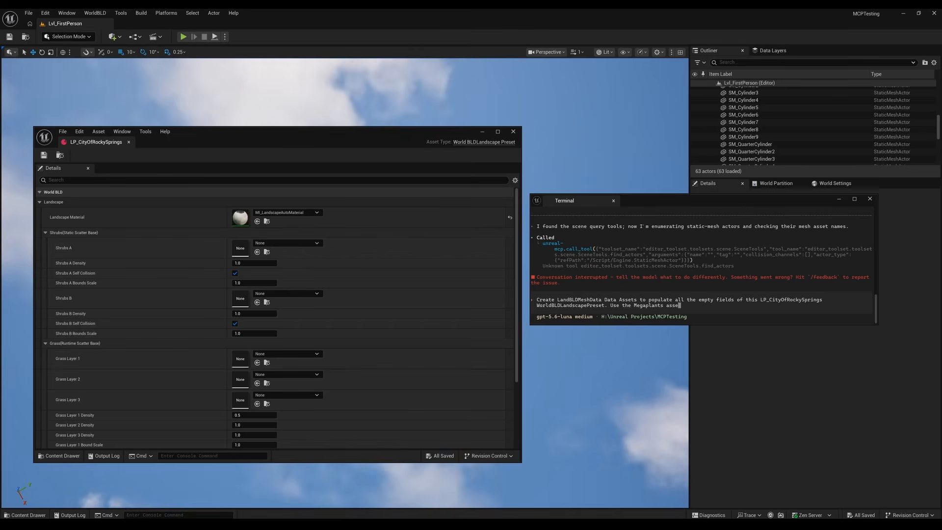
type("ts for trees, and the Project Nature assets for grass/groundcov")
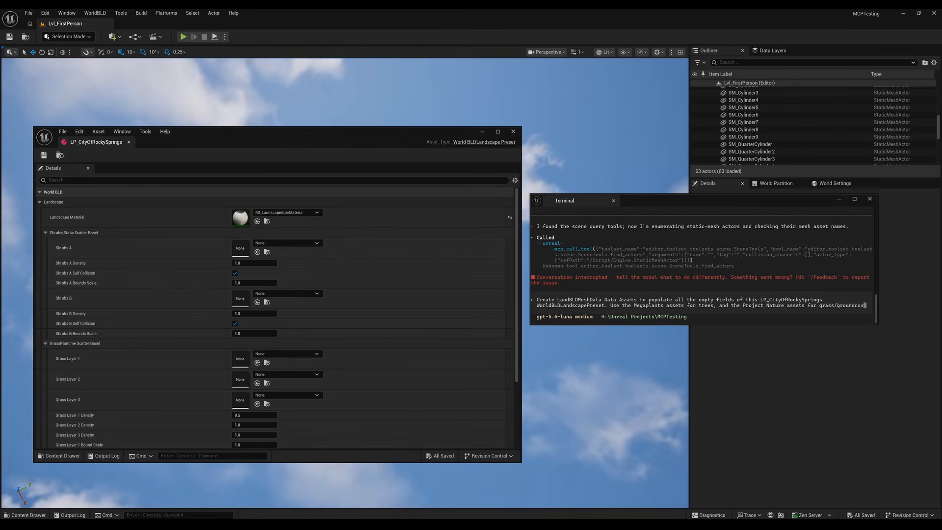
type("er. Refer to the default LP_ExampleLandscape ")
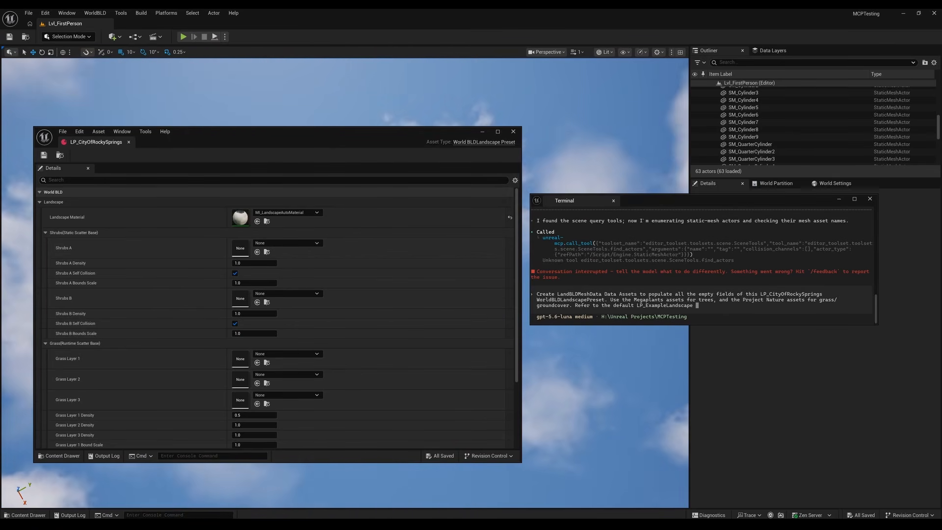
type("preset in the WorldBLD plugin for an example of what the different foliage types should ")
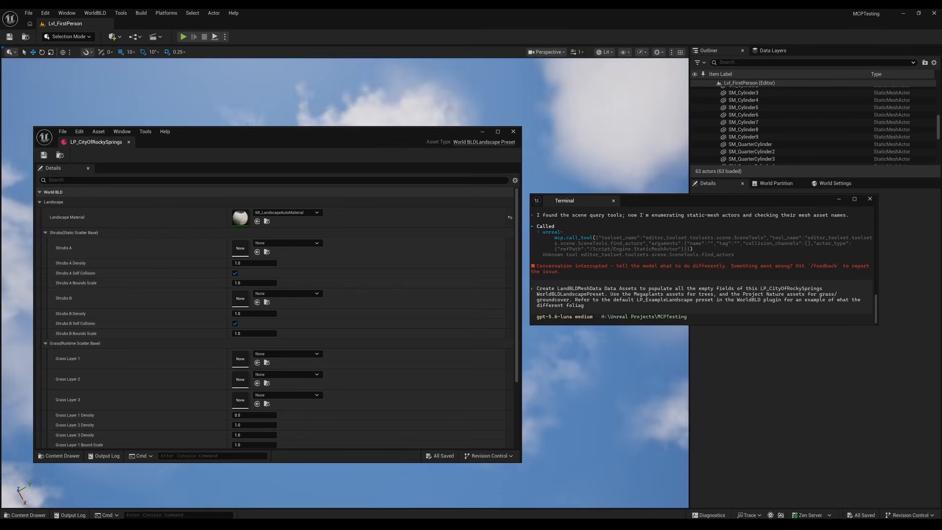
type("look like.")
key("Return")
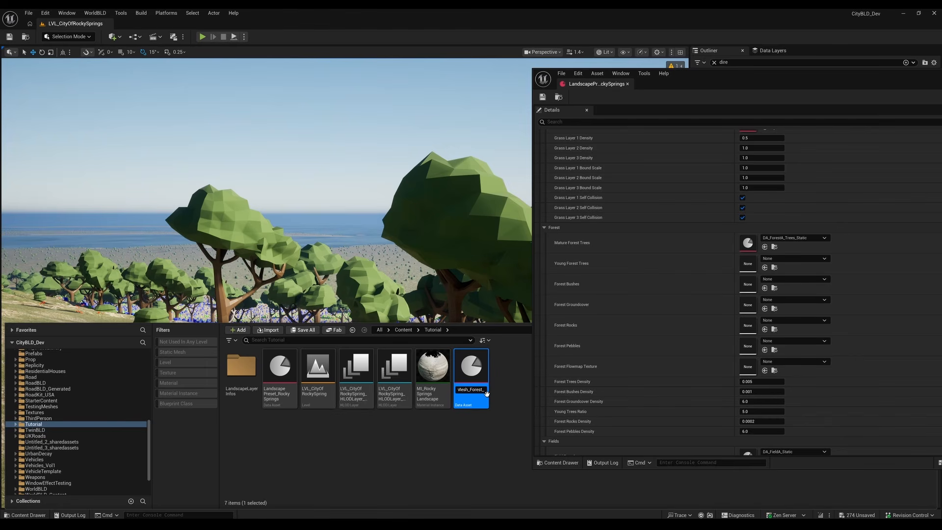
Name the new data asset LandBLDMesh_Forest_RockySprings and assign it to the preset's Mature Forest Trees
key("Return")
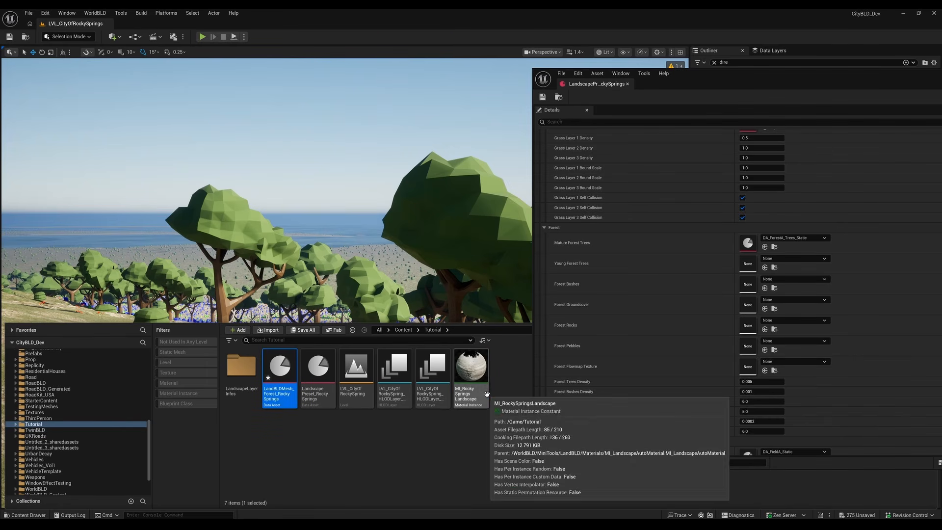
left_click_drag(278, 375, 748, 242)
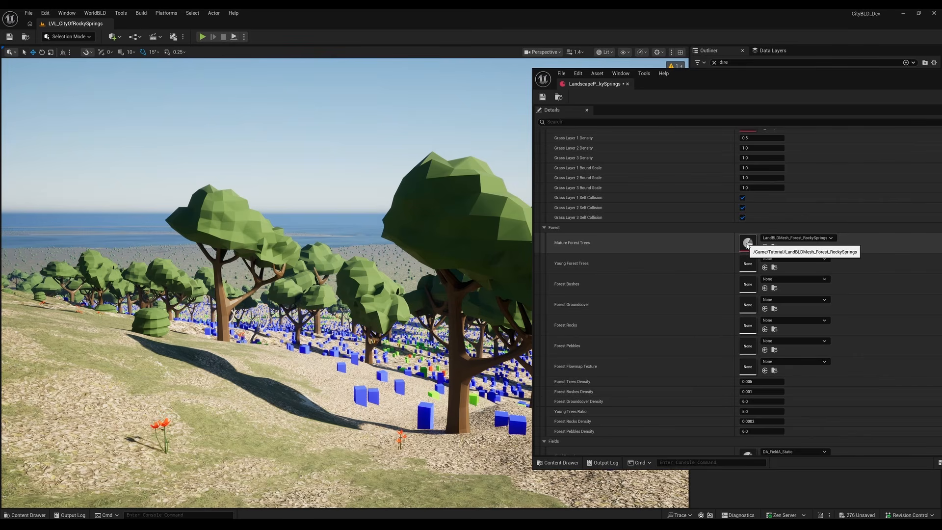
Open LandBLDMesh_Forest_RockySprings from the Mature Forest Trees entry and add three elements to its Asset array
double_click(747, 243)
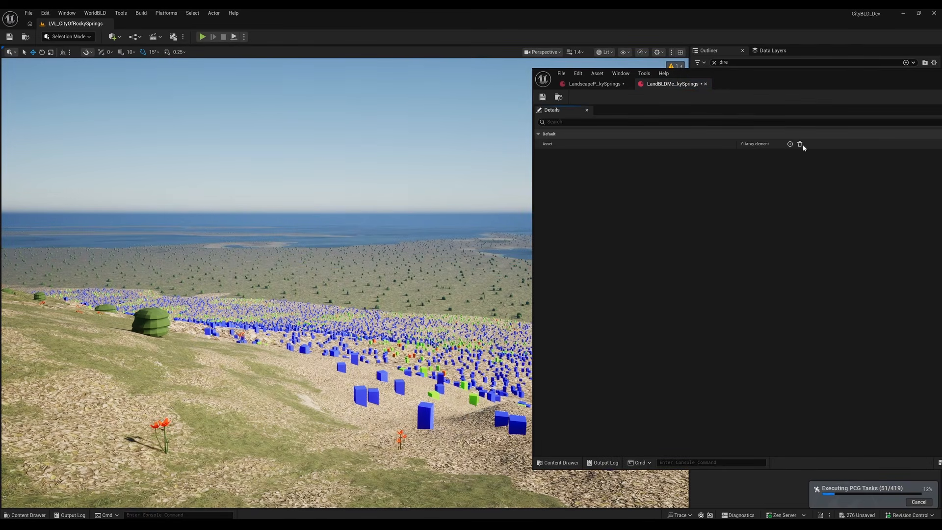
left_click(790, 143)
left_click(790, 144)
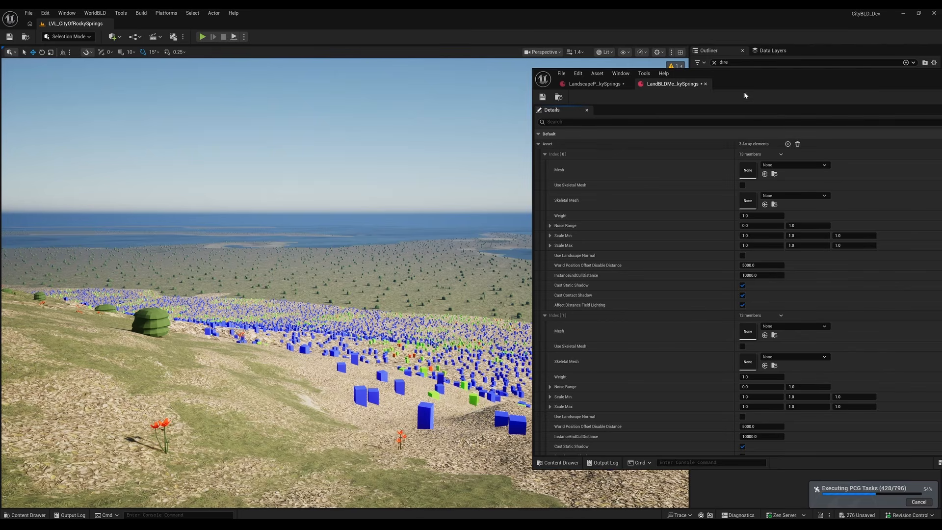
Set the landscape preset's Mature Forest Trees to DA_ForestA_Trees_Static and open that data asset
left_click_drag(751, 76, 615, 80)
left_click(459, 89)
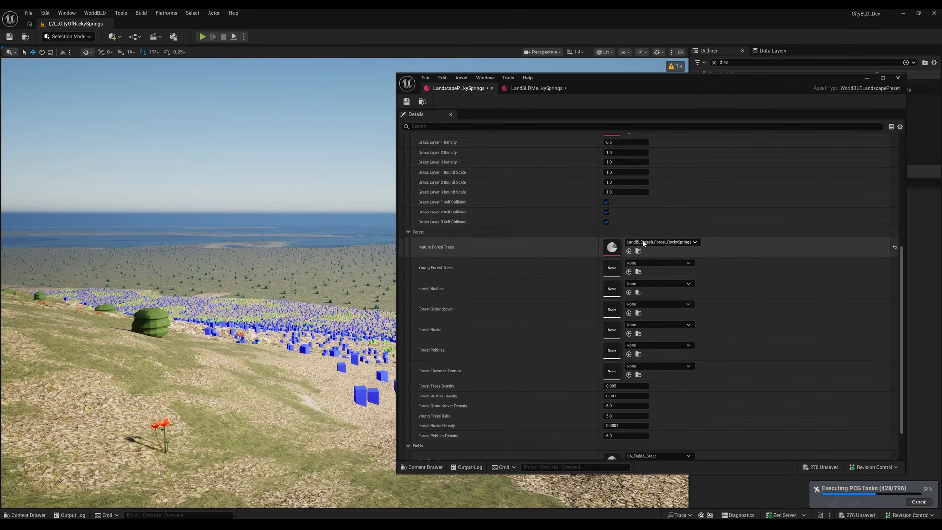
left_click(662, 243)
left_click(670, 339)
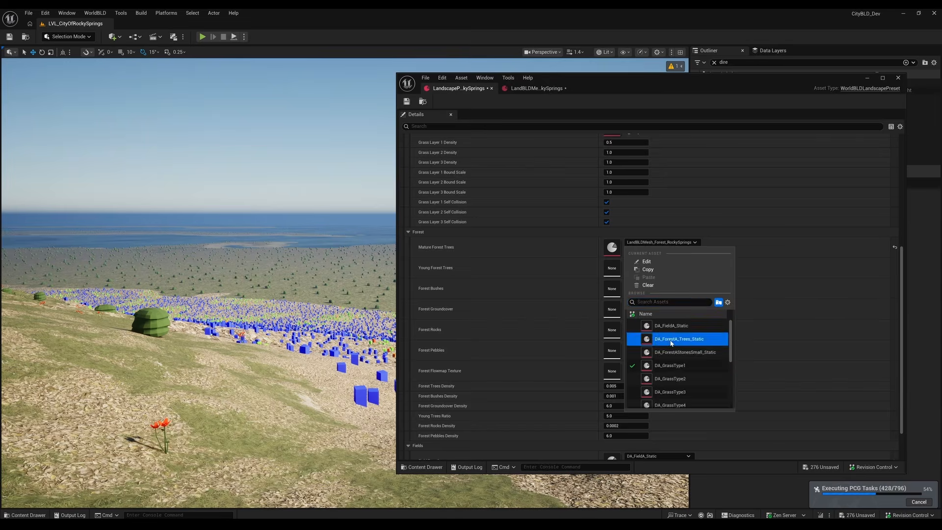
double_click(612, 247)
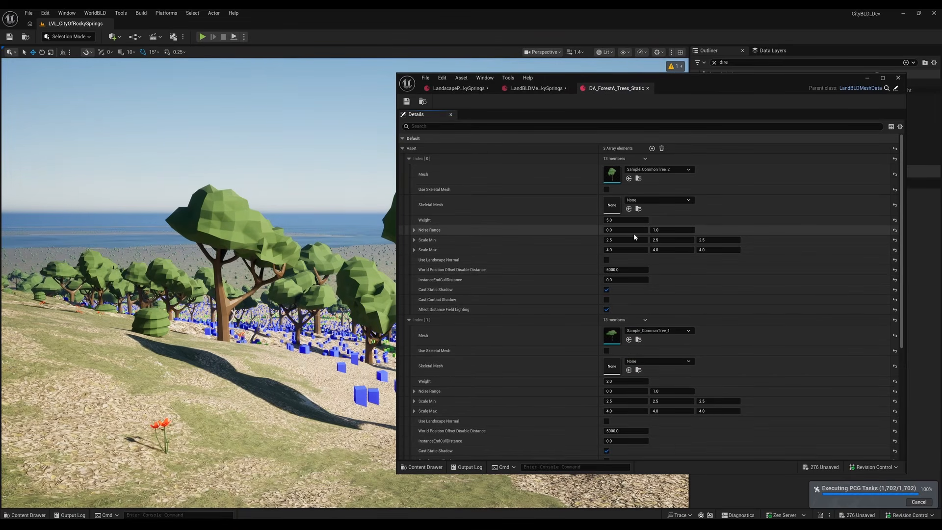
Set the landscape preset's Mature Forest Trees to LandBLDMesh_Forest_RockySprings
left_click(458, 90)
left_click(672, 243)
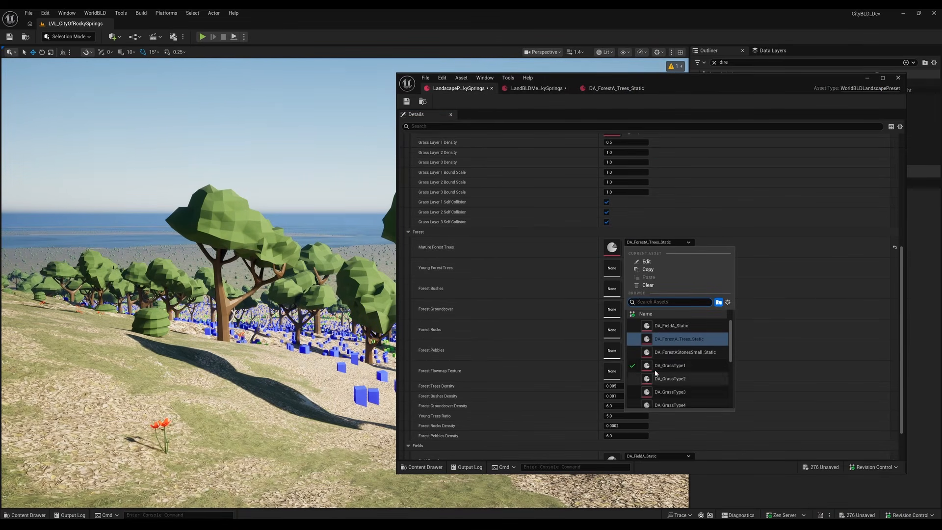
scroll(681, 335, "down", 5)
left_click(666, 388)
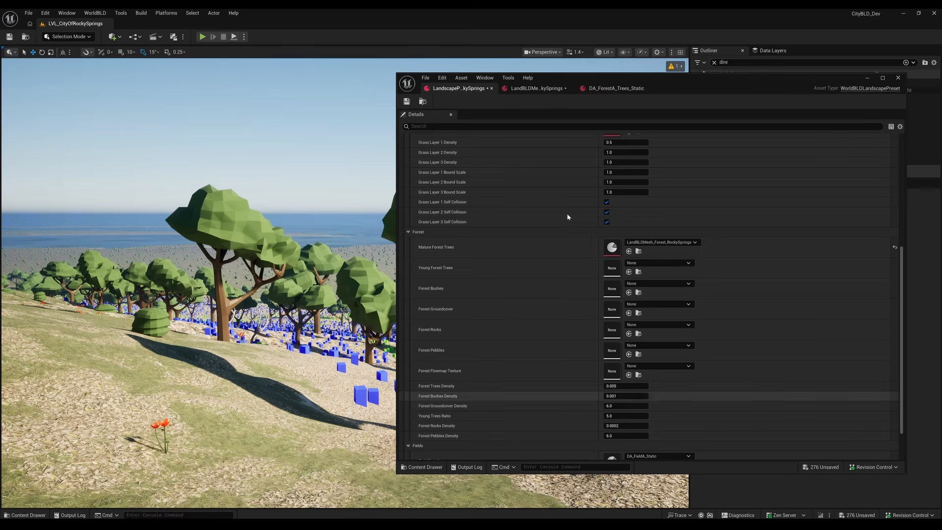
Examine the mesh, weight and scale settings of the sample tree entries in DA_ForestA_Trees_Static
left_click(616, 88)
scroll(638, 181, "down", 5)
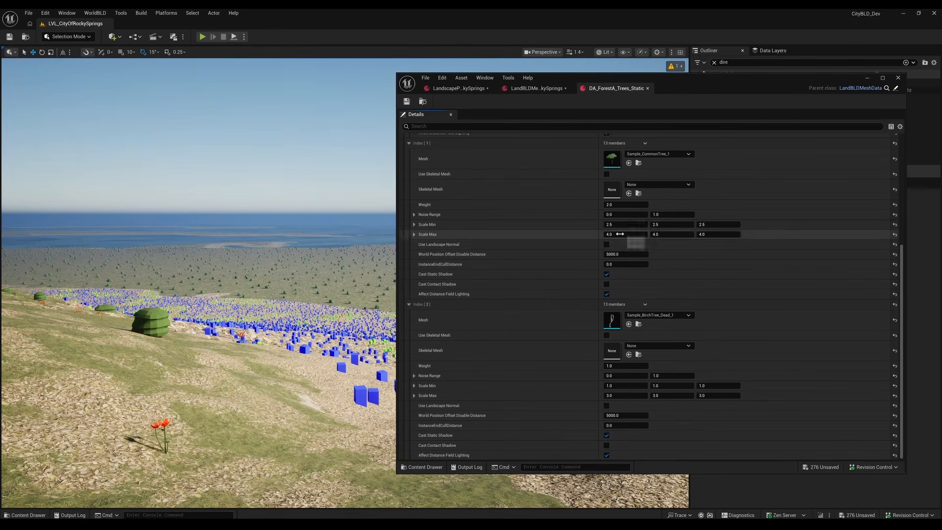
scroll(572, 336, "up", 8)
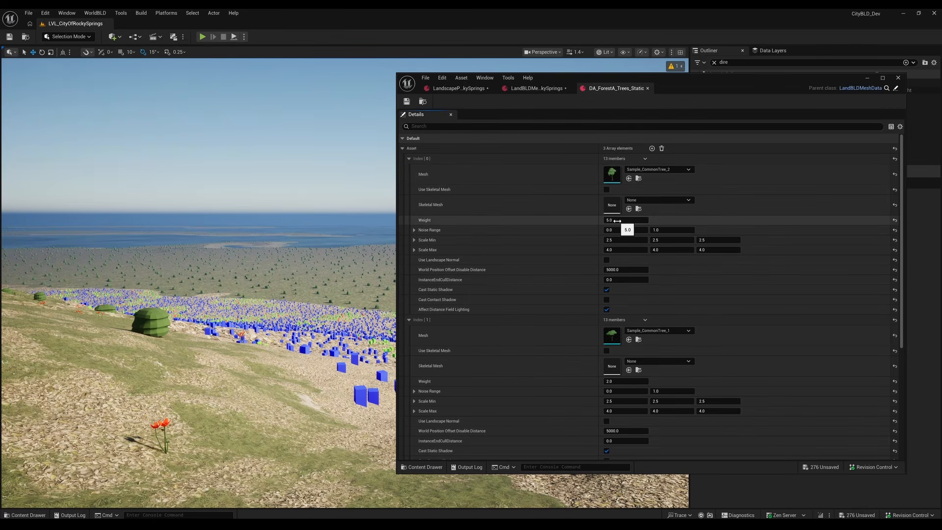
In LandBLDMesh_Forest_RockySprings, enable Use Skeletal Mesh for Index 0 and set its Skeletal Mesh to Baltic_Pine_01_A
left_click(536, 88)
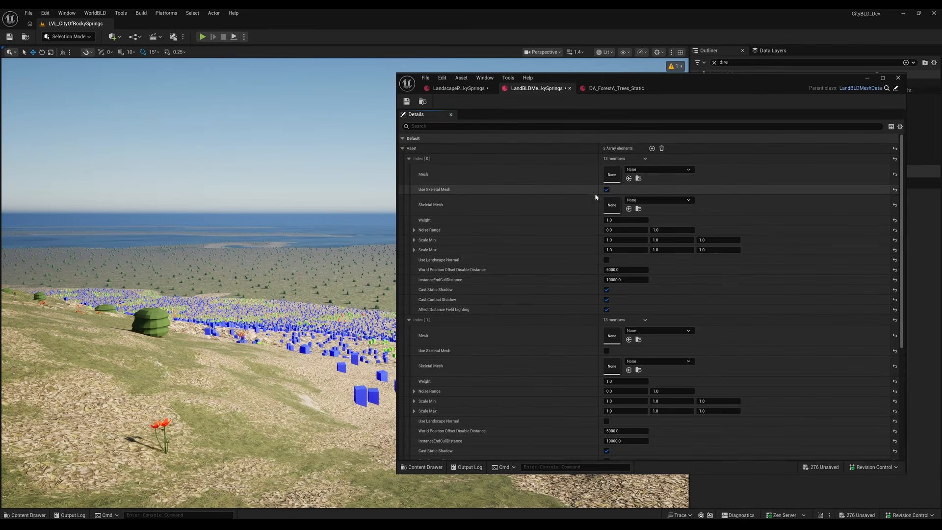
left_click(647, 201)
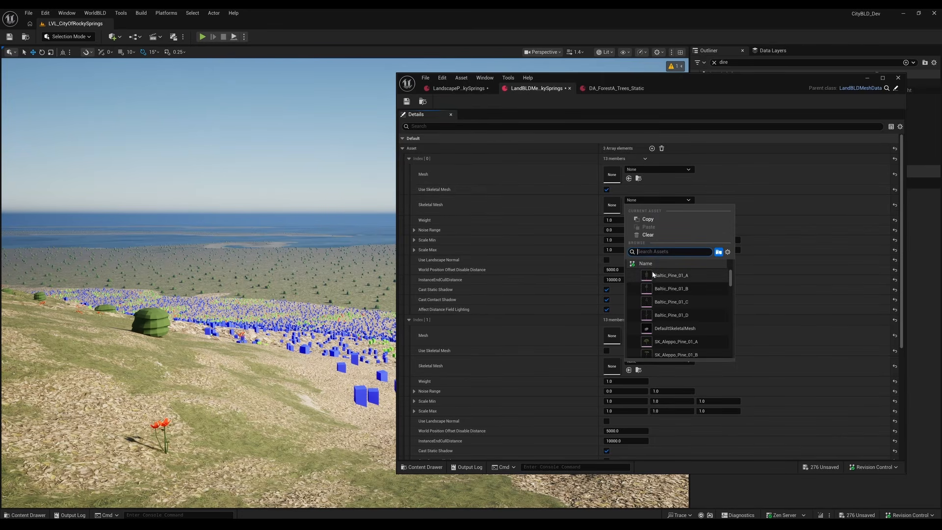
mouse_move(648, 280)
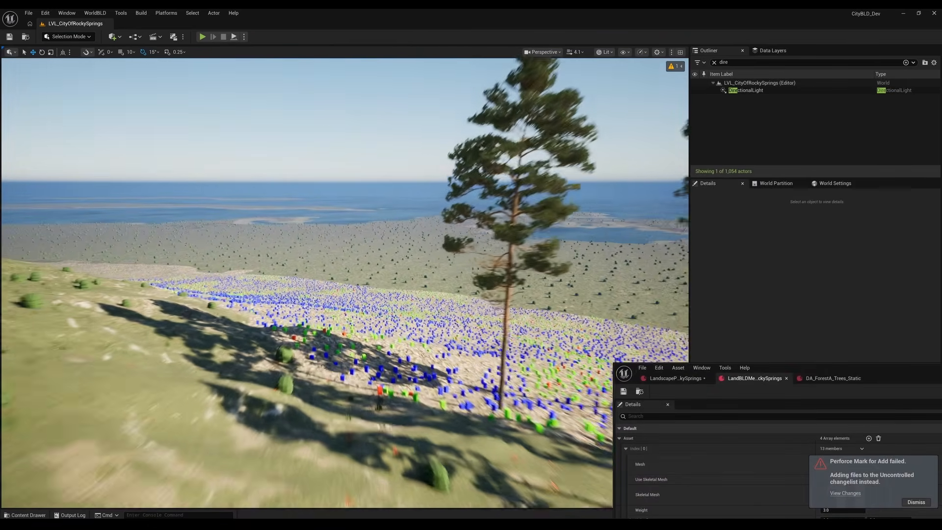
Set InstanceEndCullDistance to 10000000.0 for all four Baltic Pine entries in the forest mesh data asset
key("d")
right_click_drag(518, 306, 517, 306)
key("a")
key("d")
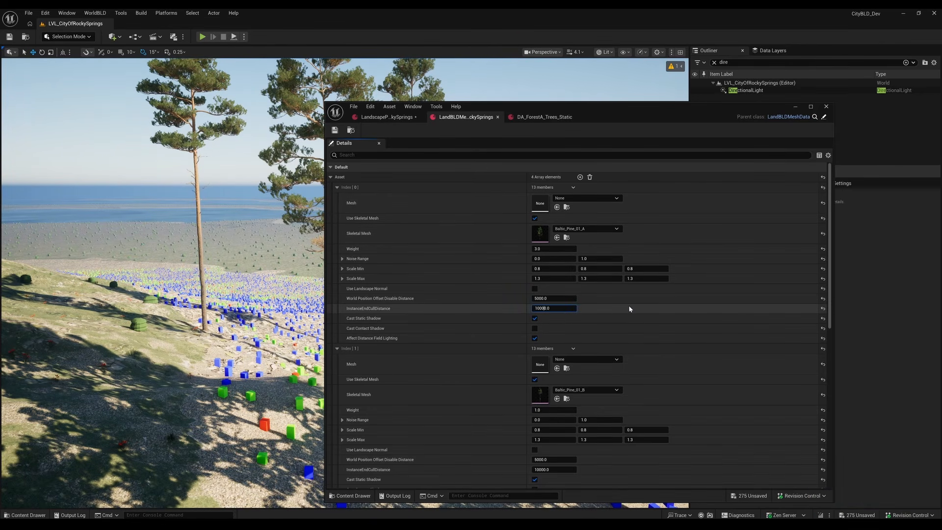
type("000")
key("Return")
scroll(611, 308, "down", 2)
scroll(611, 308, "down", 3)
left_click(560, 375)
type("10000000.0")
scroll(592, 374, "down", 8)
left_click(569, 383)
type("10000000.0")
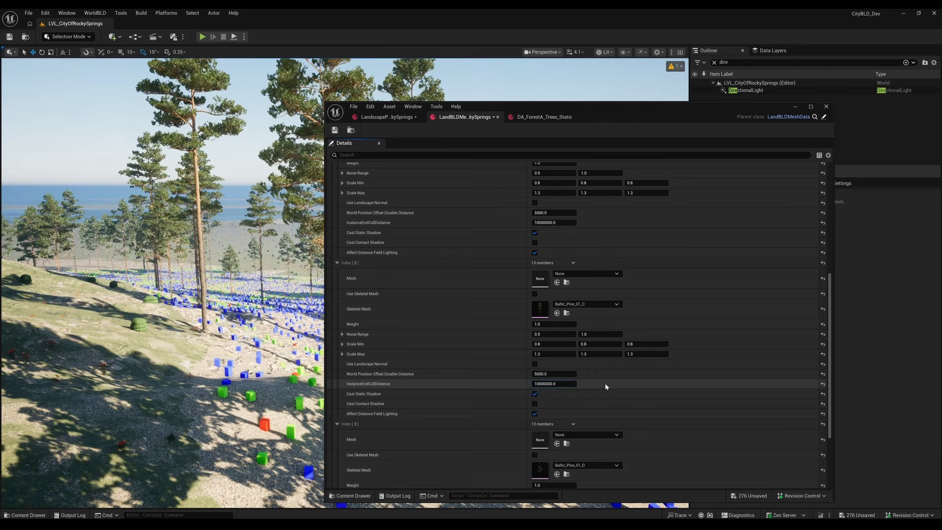
scroll(605, 385, "down", 5)
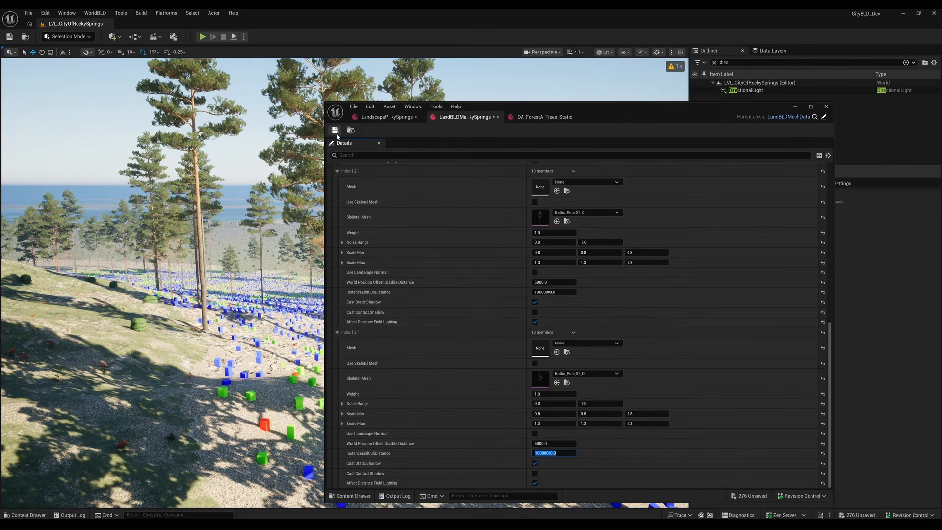
Move the data asset window out of the way and examine the scattered pine forest in the level
left_click_drag(641, 110, 707, 408)
scroll(491, 275, "down", 2)
mouse_move(490, 274)
right_mouse_down()
mouse_move(481, 275)
mouse_move(510, 299)
mouse_move(491, 314)
mouse_move(471, 296)
mouse_move(490, 265)
right_mouse_up()
key("e")
key("s")
scroll(471, 297, "up", 6)
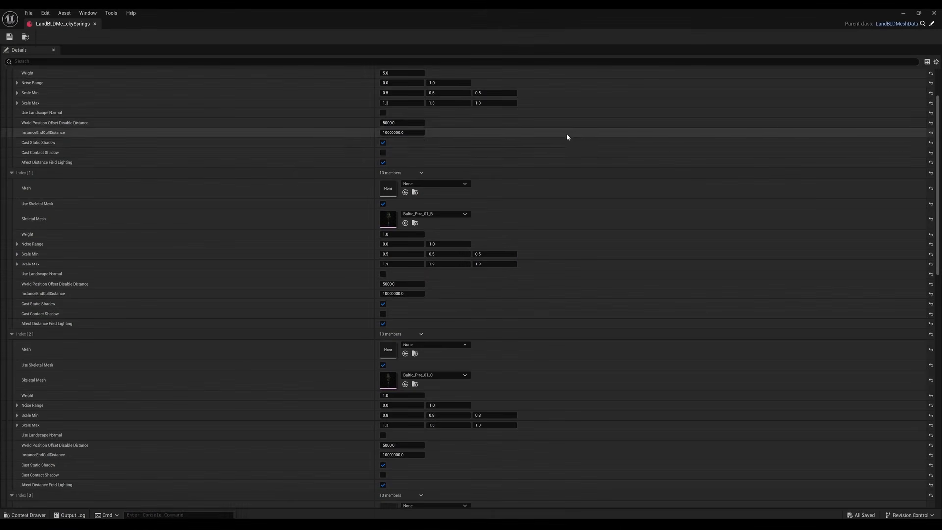
Duplicate the LandBLDMesh_Forest_RockySprings data asset in the Tutorial folder
scroll(561, 154, "down", 6)
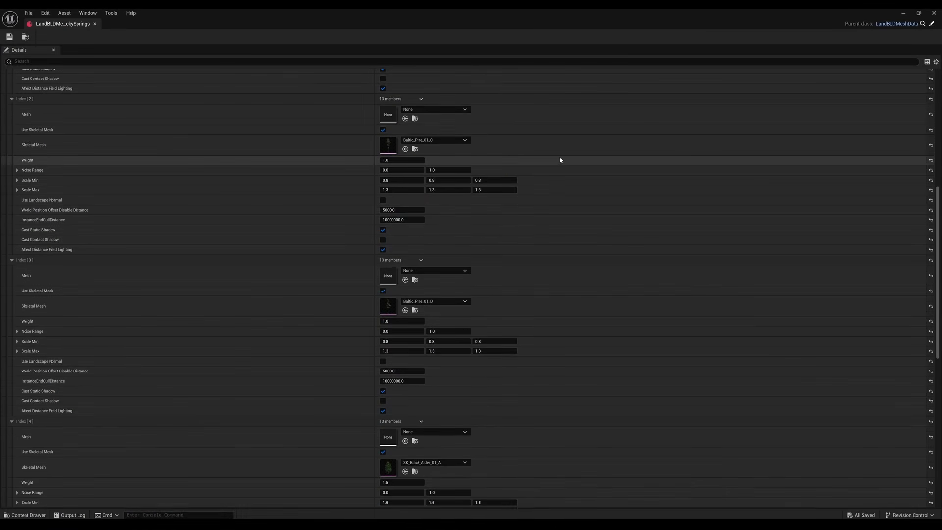
scroll(560, 159, "down", 6)
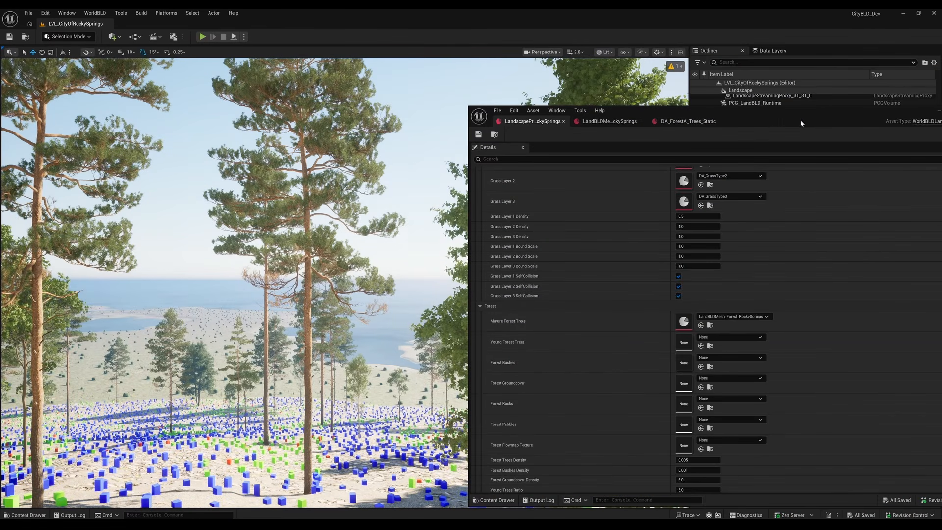
left_click_drag(800, 119, 657, 108)
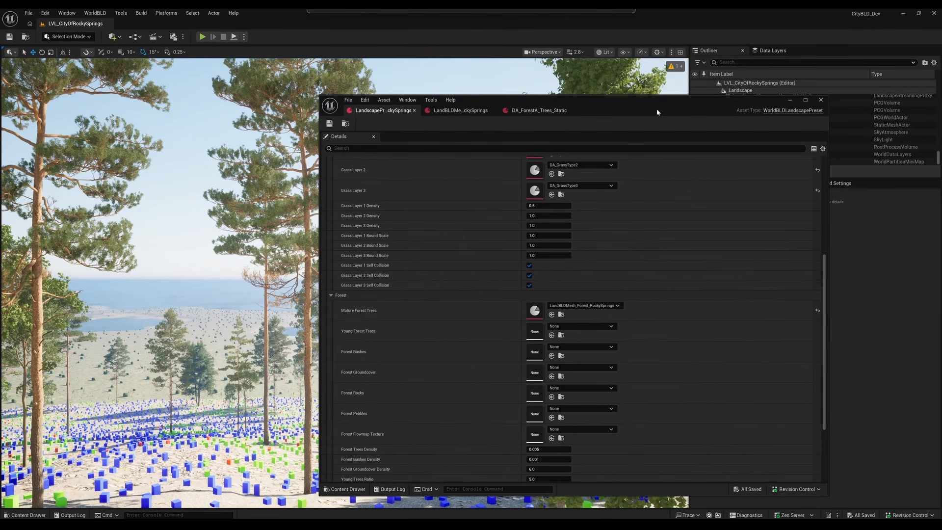
scroll(519, 296, "down", 1)
left_click(562, 290)
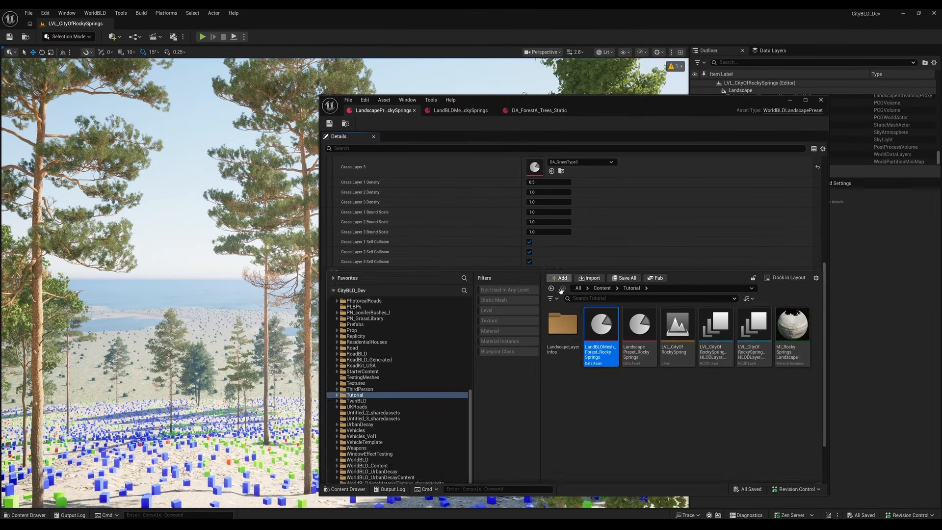
right_click(594, 305)
left_click(637, 132)
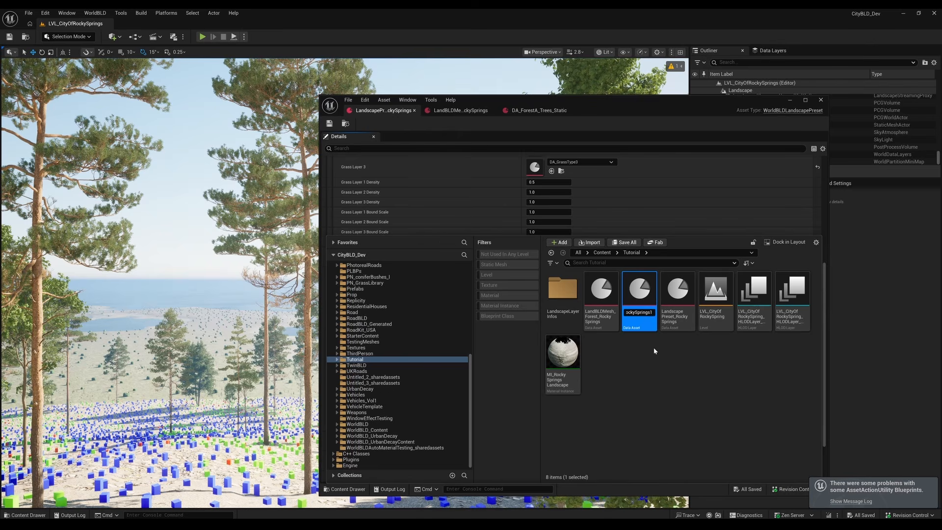
Name the duplicated forest mesh data asset LandBLDMesh_LowerForest_RockySprings
key("BackSpace")
key("BackSpace")
key("BackSpace")
key("BackSpace")
key("BackSpace")
key("BackSpace")
key("BackSpace")
key("BackSpace")
key("BackSpace")
key("BackSpace")
key("BackSpace")
key("BackSpace")
key("BackSpace")
key("BackSpace")
key("BackSpace")
key("BackSpace")
key("BackSpace")
key("BackSpace")
key("BackSpace")
key("BackSpace")
type("Lower_RockySprings")
key("Return")
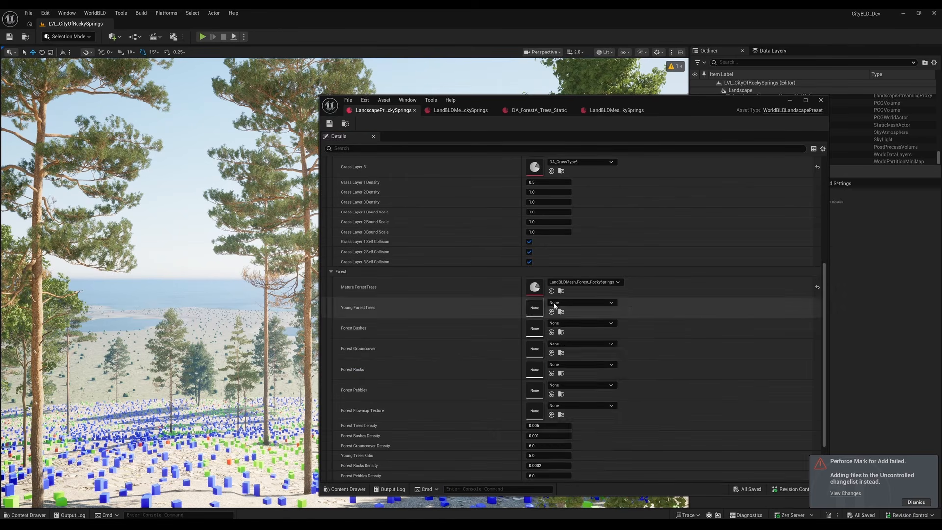
Assign LandBLDMesh_LowerForest_RockySprings as the Young Forest Trees in the landscape preset
left_click(557, 302)
scroll(606, 391, "down", 5)
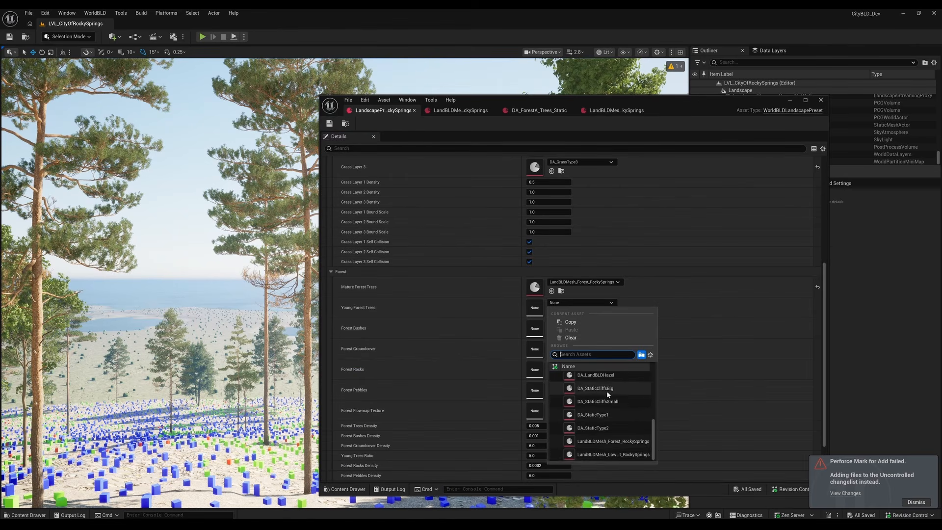
left_click(602, 452)
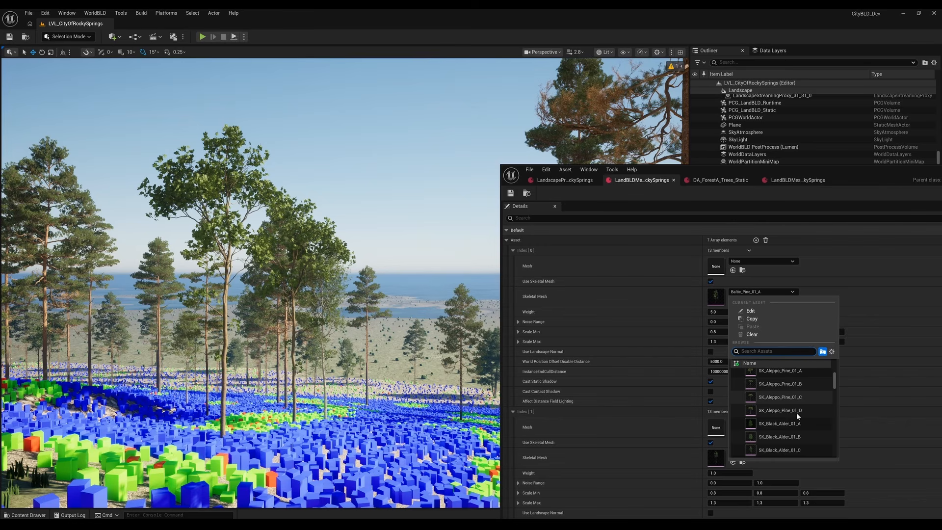
Set the Skeletal Mesh of Index 0 in the forest mesh data asset to SK_Black_Alder_01_C
scroll(789, 407, "down", 3)
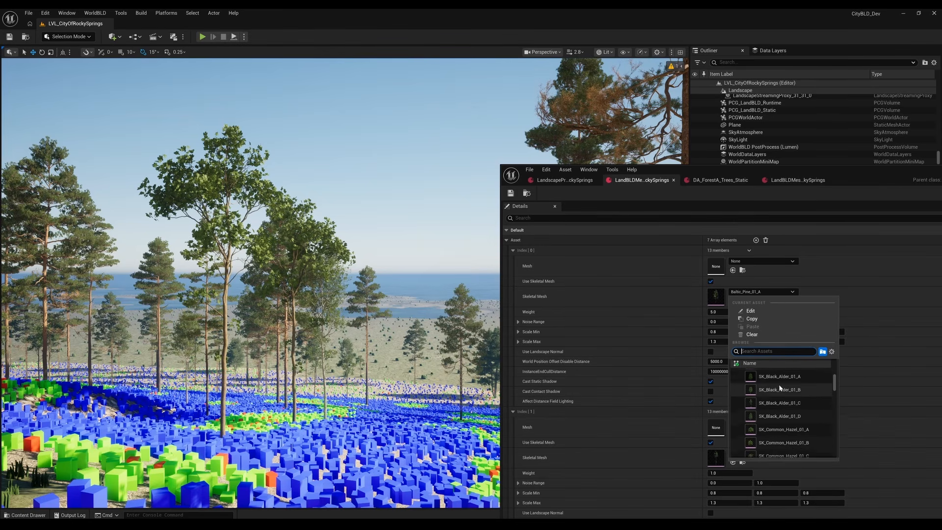
left_click(758, 403)
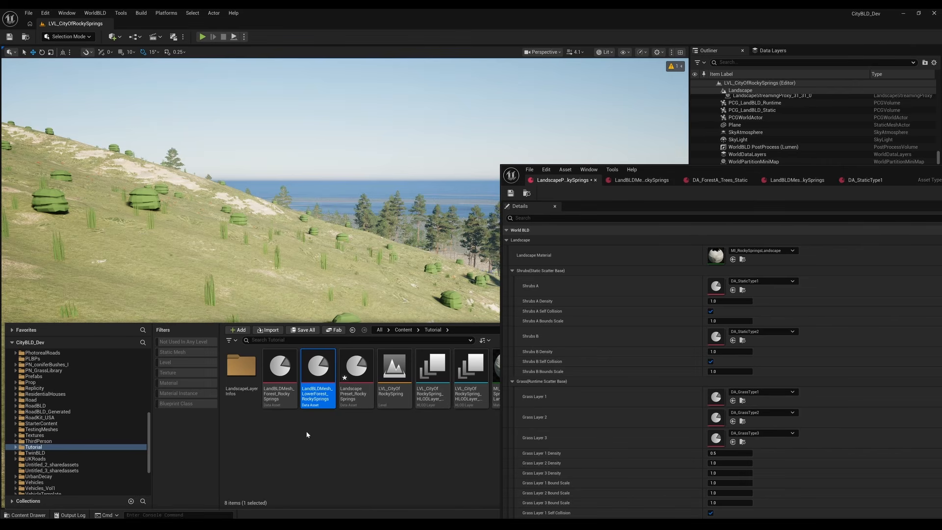
Create a data asset of class LandBLDMeshData in the Tutorial folder and name it LandBLDMesh_ShrubberyA_RockySprings
left_click_drag(713, 166, 797, 418)
right_click(555, 387)
mouse_move(604, 315)
left_click(693, 295)
type("lan")
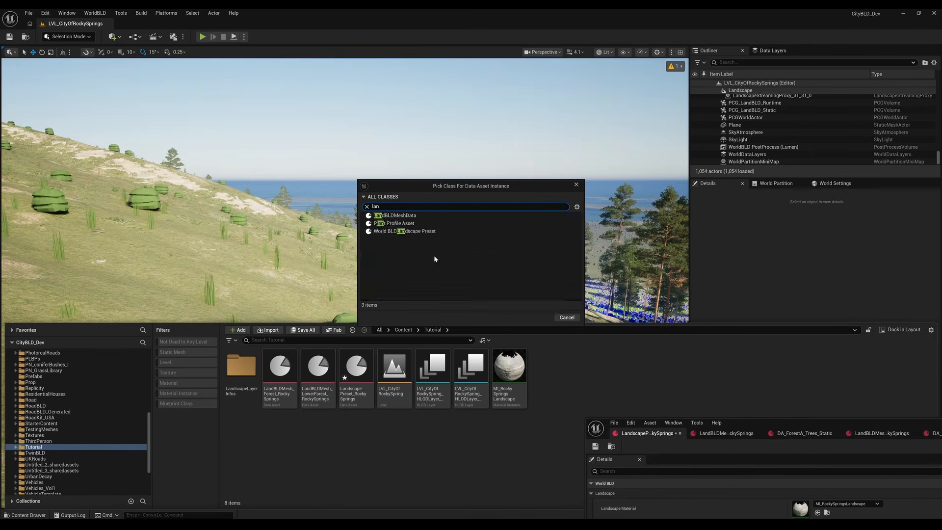
type("d")
double_click(408, 216)
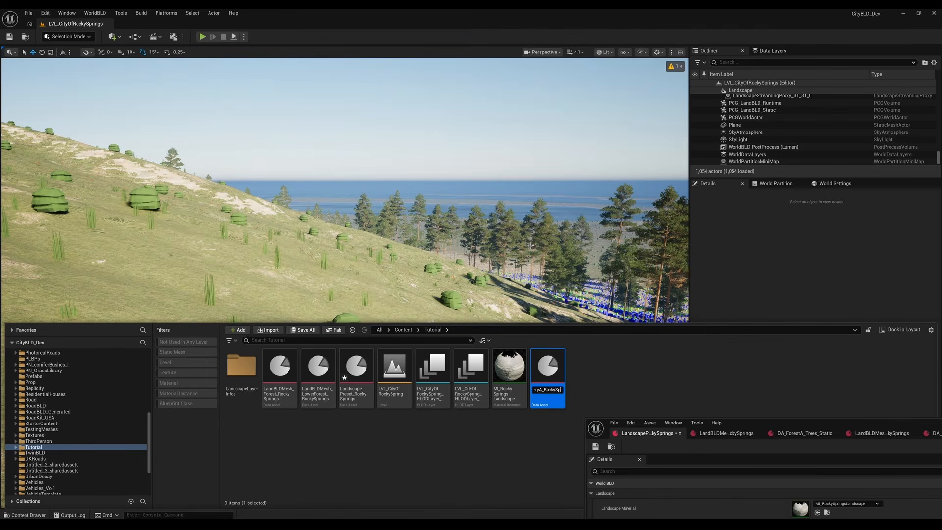
key("Return")
Assign LandBLDMesh_ShrubberyA_RockySprings as Shrubs A in the landscape preset
left_click_drag(767, 426, 575, 138)
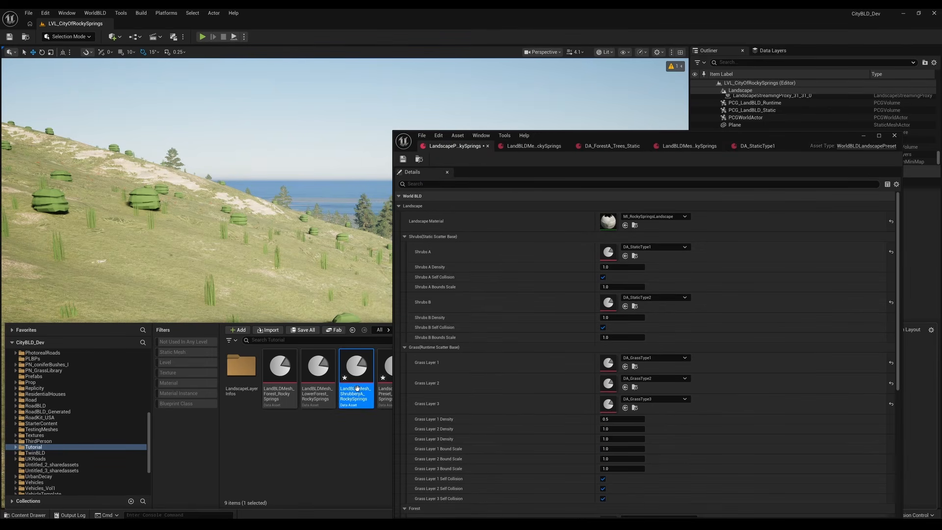
left_click_drag(363, 387, 606, 255)
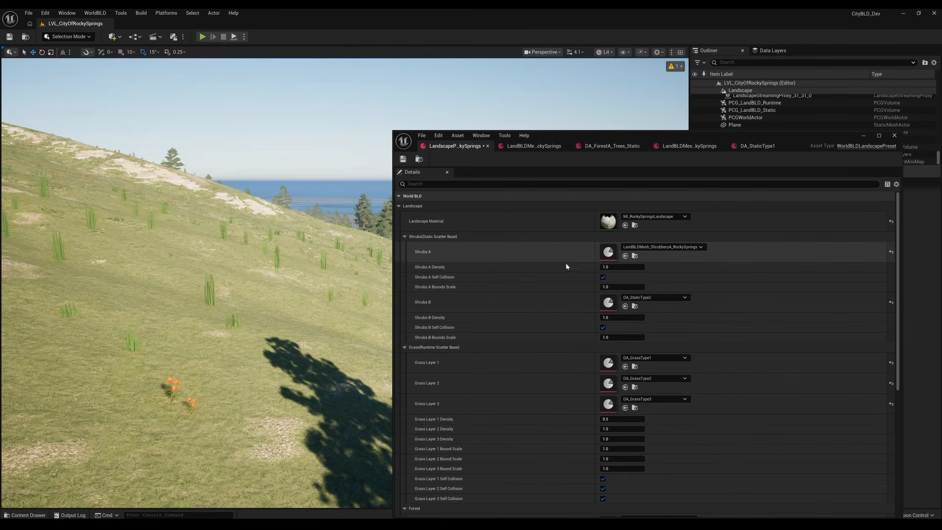
Copy the Asset array from DA_StaticType1 and paste it into LandBLDMesh_ShrubberyA_RockySprings
double_click(610, 254)
left_click(702, 146)
right_click(412, 208)
left_click(432, 248)
left_click(765, 146)
right_click(408, 207)
left_click(431, 229)
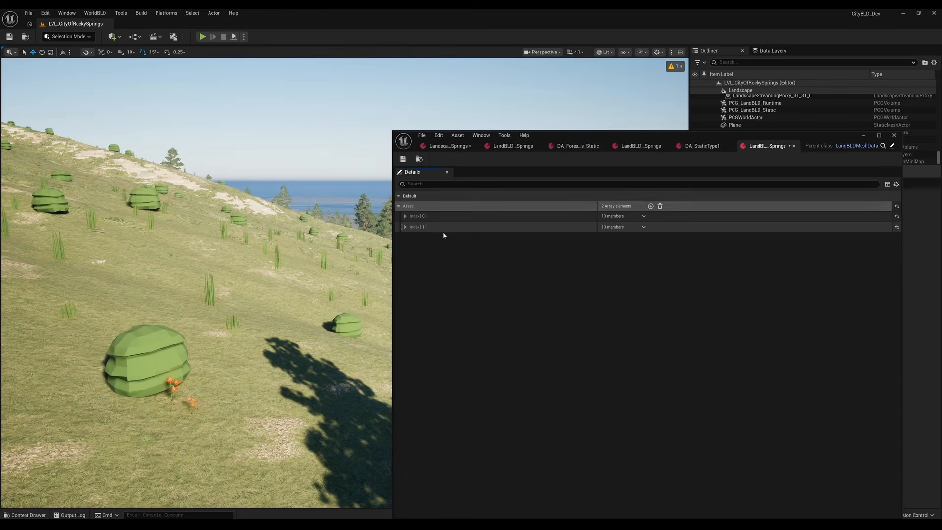
Enable Use Skeletal Mesh for Index 0 of the ShrubberyA data asset and set its Skeletal Mesh to SK_Common_Hazel_01_C
left_click(405, 215)
left_click(673, 227)
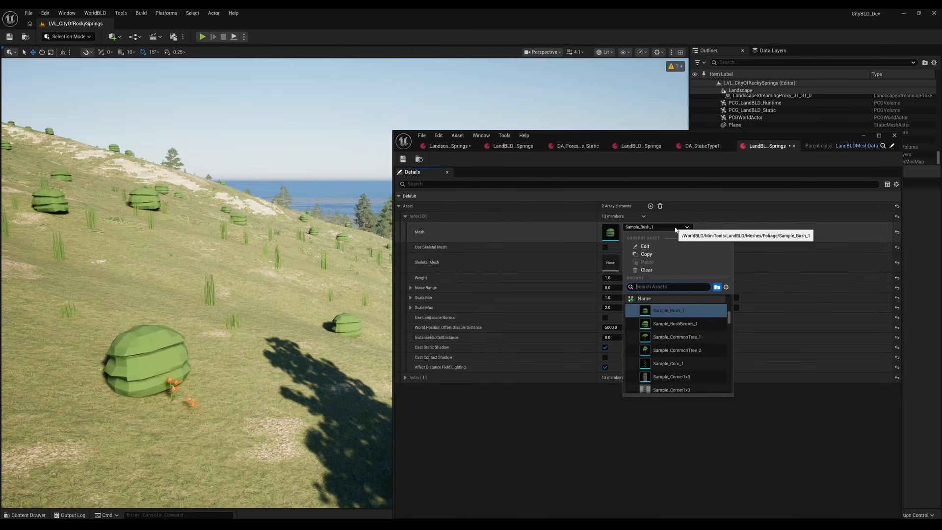
left_click(675, 228)
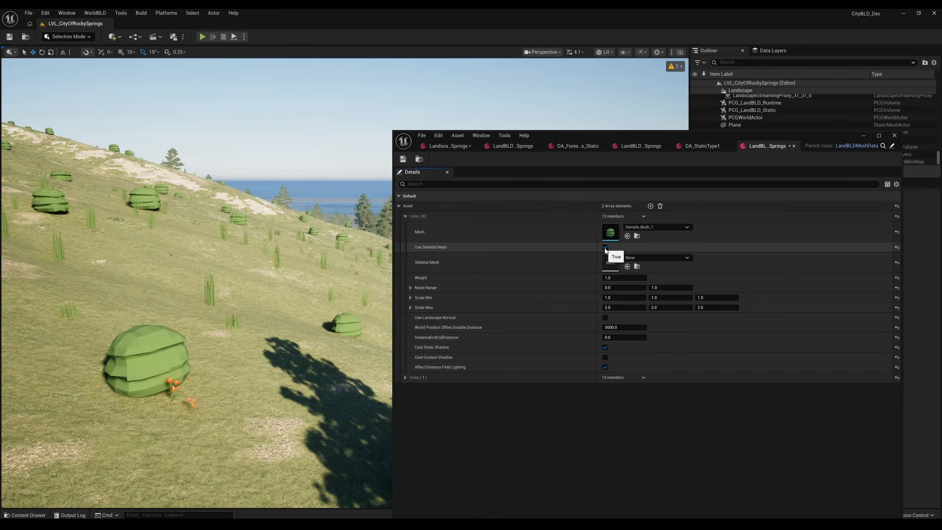
left_click(644, 257)
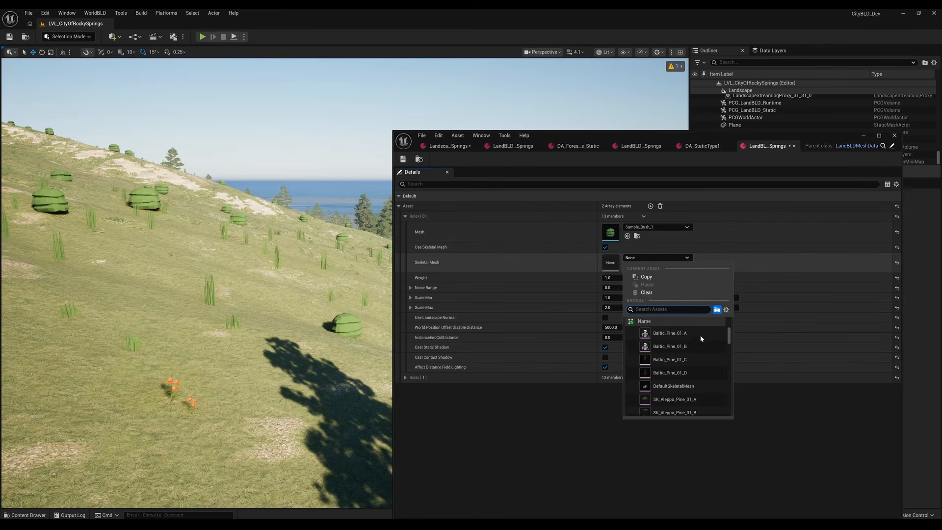
scroll(697, 343, "down", 10)
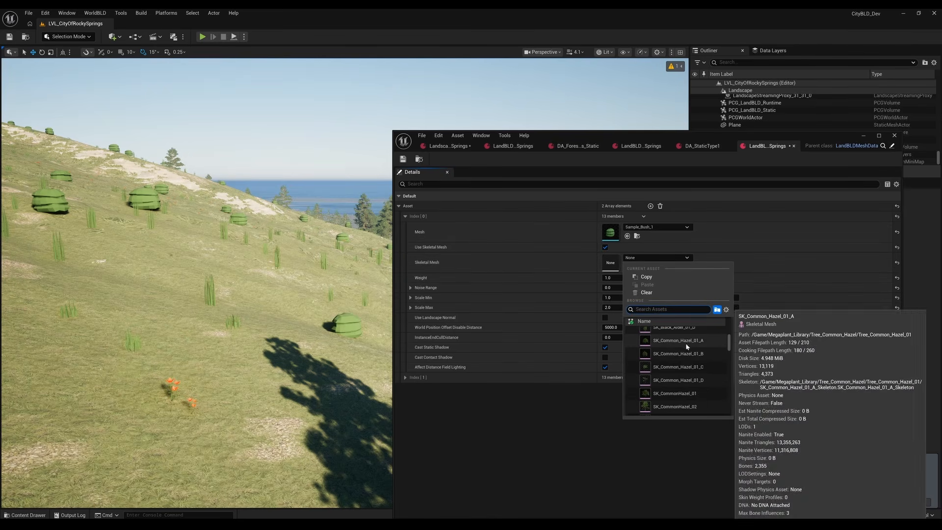
left_click(682, 367)
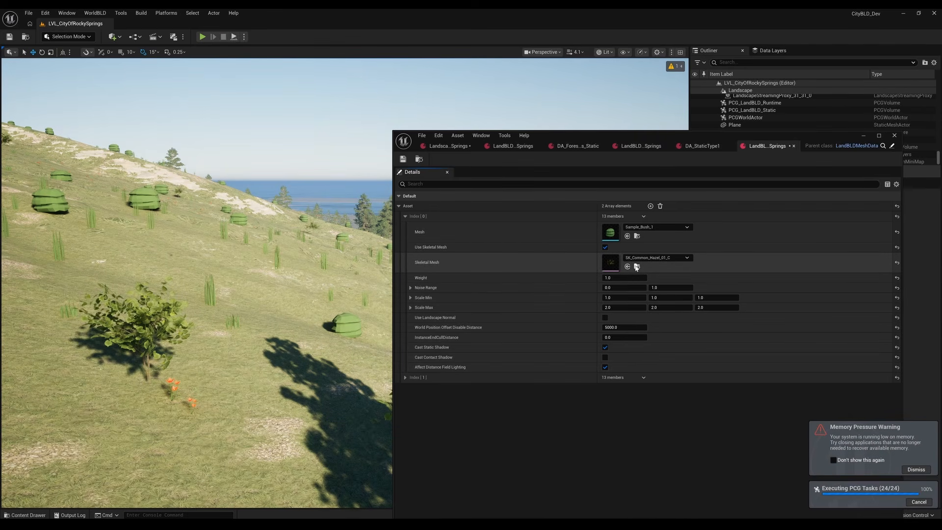
left_click(405, 377)
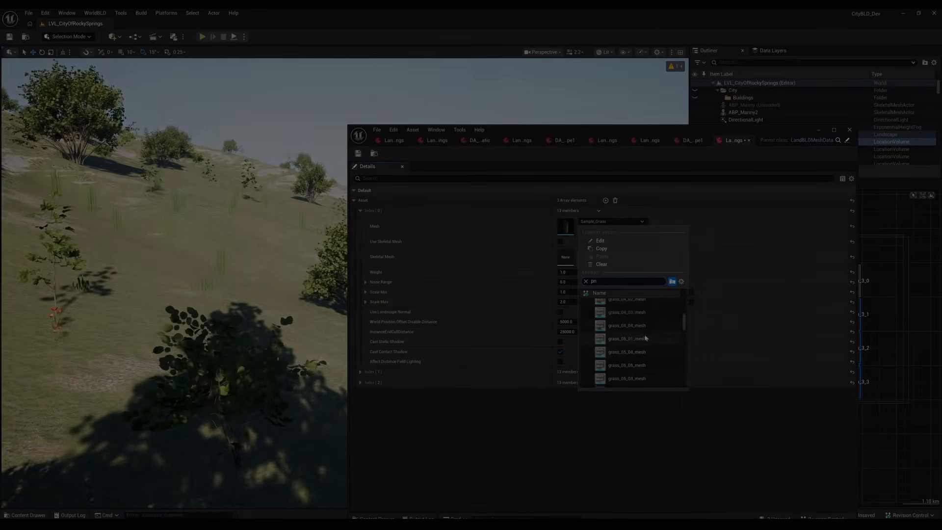
Set the Mesh of Index 0 in the grass mesh data asset to lowGrass_01_01_SM
scroll(638, 346, "down", 5)
scroll(653, 346, "up", 3)
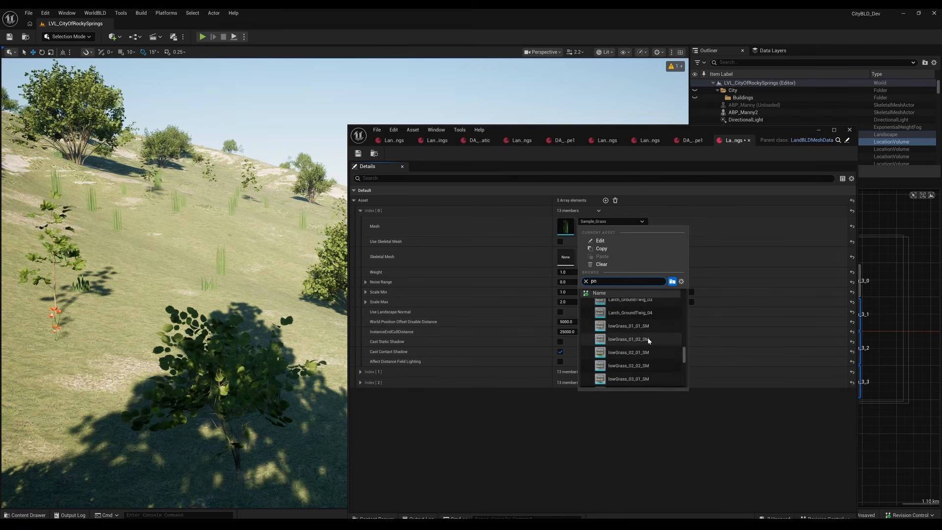
left_click(613, 328)
Search for pn_gras meshes and set the Mesh of Index 1 in the grass mesh data asset to lowGrass_01_02_SM
left_click(360, 372)
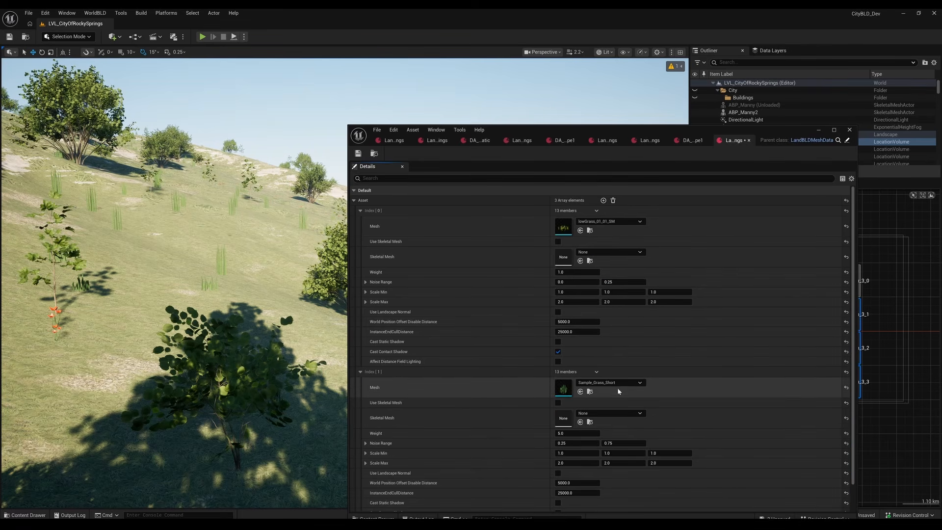
left_click(628, 384)
type("pn_gras")
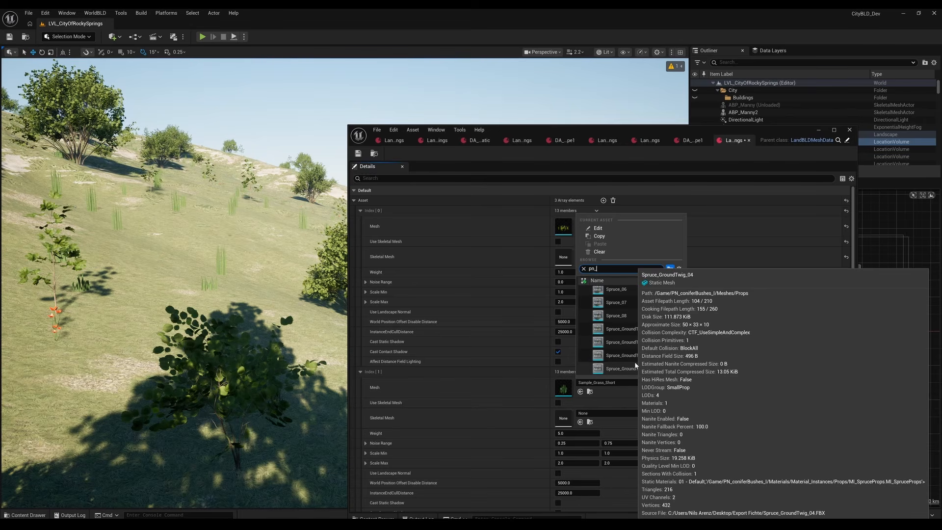
scroll(670, 358, "down", 3)
scroll(670, 340, "up", 2)
left_click(645, 318)
Replace the Sample_Flowers mesh of Index 2 in the grass data asset with a grass mesh found by searching for pn_grass
scroll(486, 418, "down", 1)
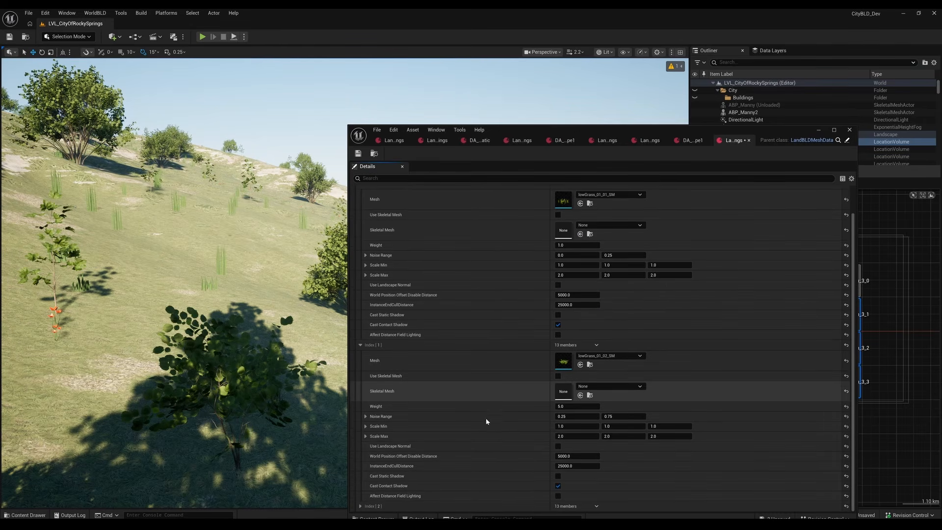
left_click(361, 505)
scroll(463, 458, "down", 3)
left_click(619, 376)
type("pn_grass")
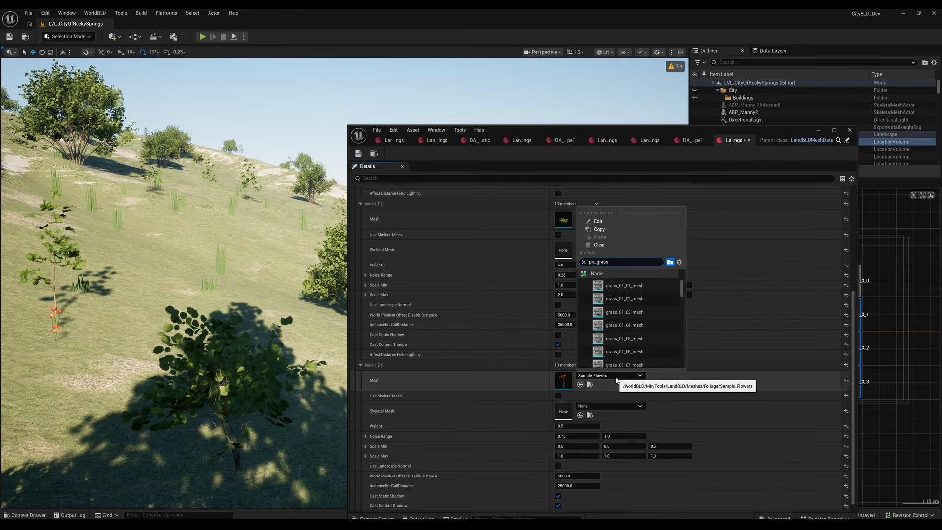
left_click_drag(682, 289, 682, 308)
scroll(652, 313, "up", 2)
left_click(625, 336)
scroll(540, 395, "up", 3)
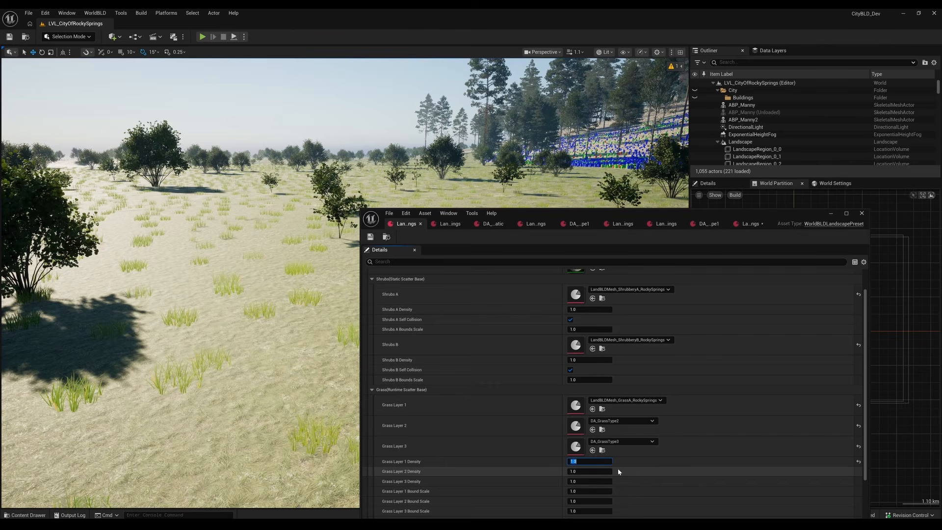
Raise the Grass Layer 1 Density and disable Grass Layer 1 Self Collision in the landscape preset
key("Return")
scroll(626, 470, "down", 3)
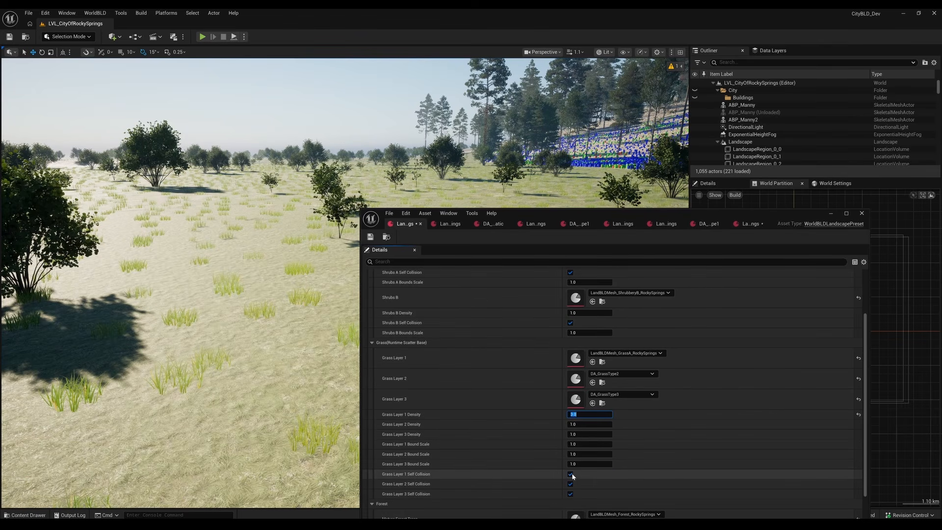
left_click(570, 473)
Move the preset window aside and examine the scattered grass and shrubs across the meadow in the level
left_click_drag(522, 213, 665, 221)
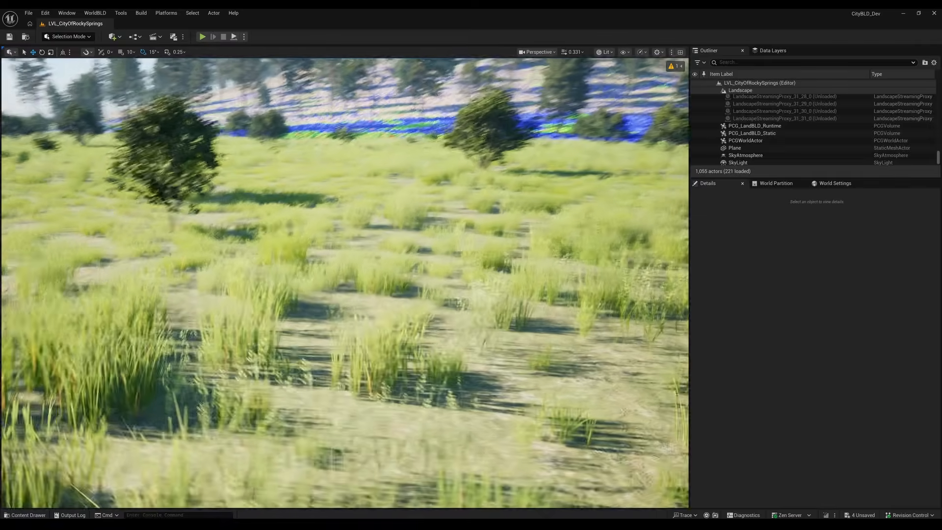
key("w")
right_click_drag(344, 283, 368, 231)
scroll(345, 283, "up", 4)
scroll(345, 283, "down", 3)
scroll(345, 283, "down", 1)
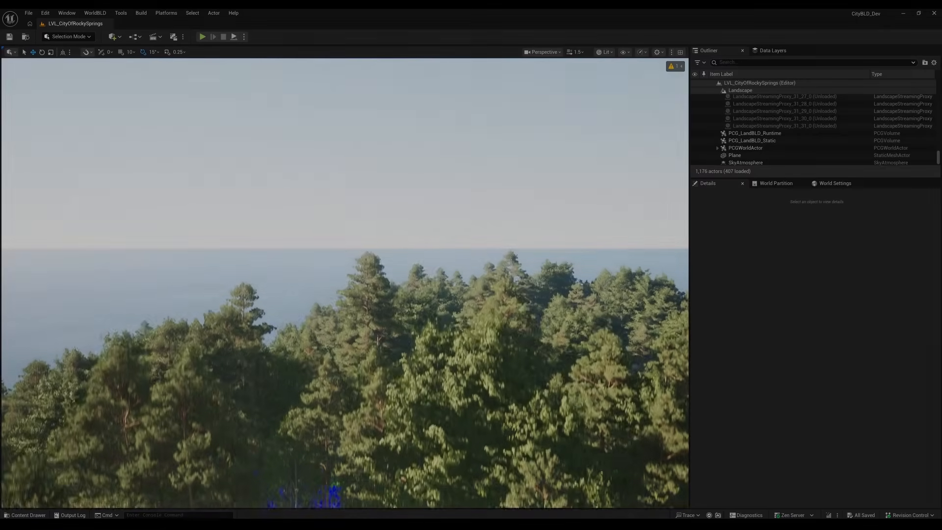
Descend through the tree canopy and examine the forest interior and the placeholder blocks covering its floor
key("q")
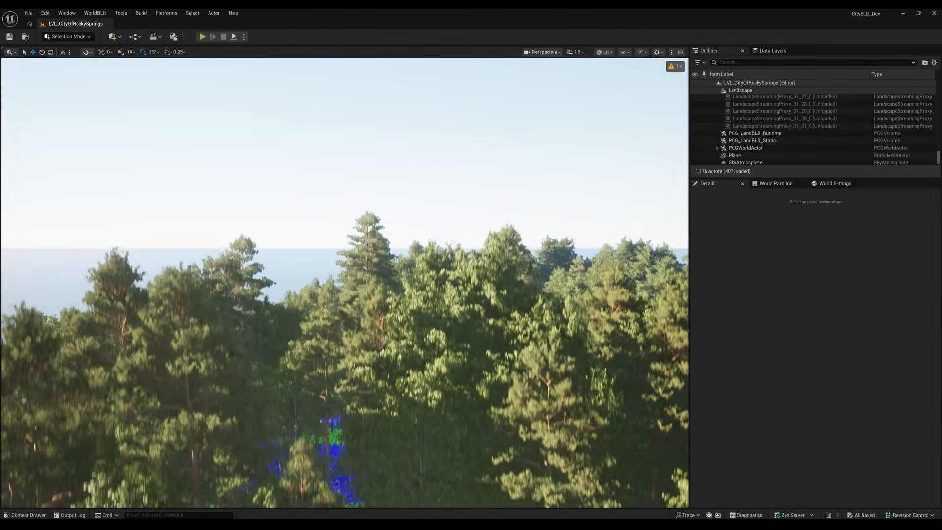
scroll(345, 283, "down", 1)
key("w")
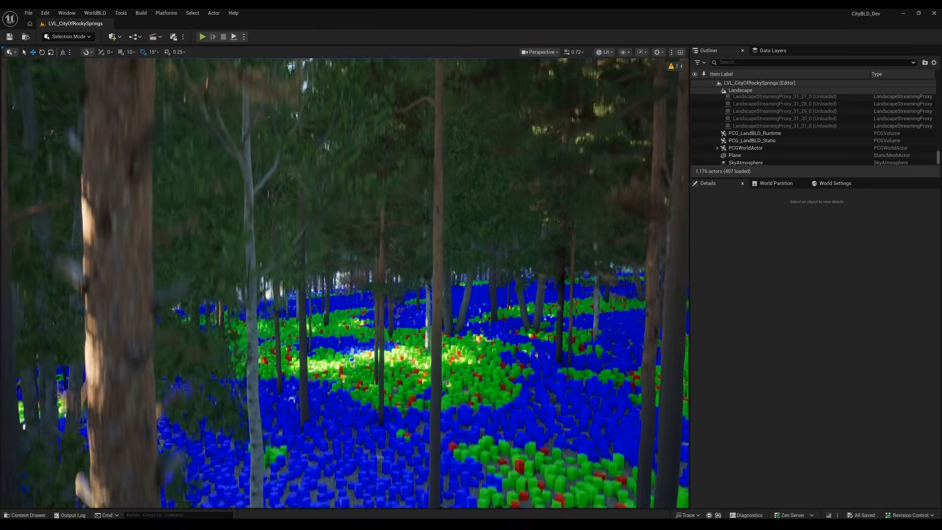
scroll(345, 283, "down", 4)
key("w")
scroll(345, 283, "down", 3)
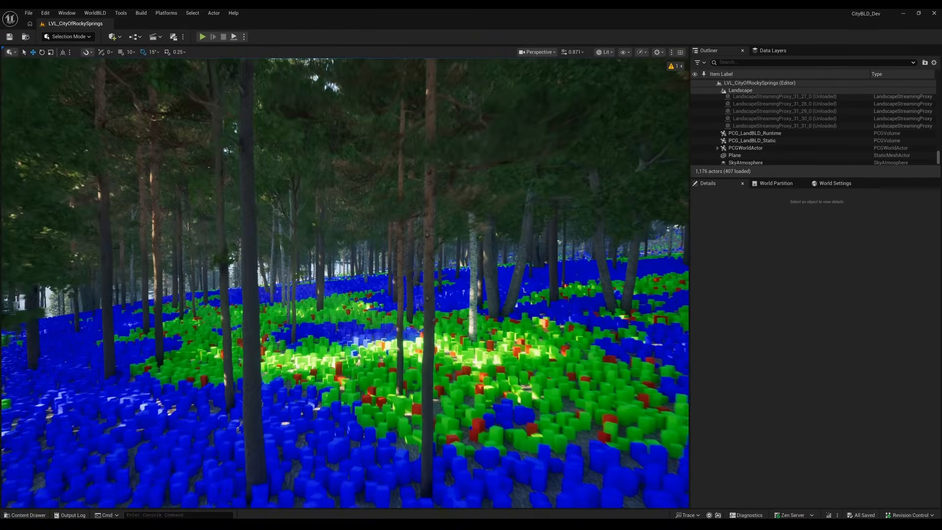
key("w")
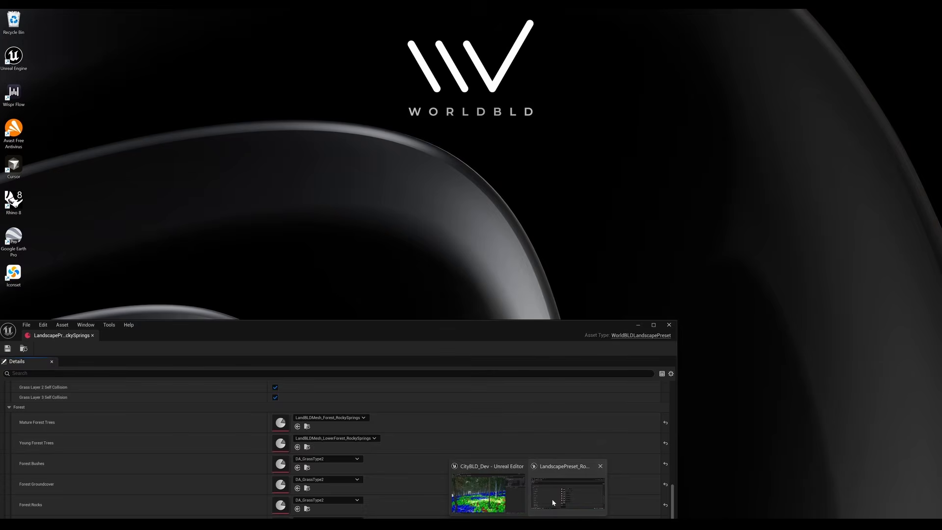
Bring the landscape preset window in front of the level and examine its Forest mesh and density settings
left_click(552, 499)
left_click_drag(323, 334, 652, 148)
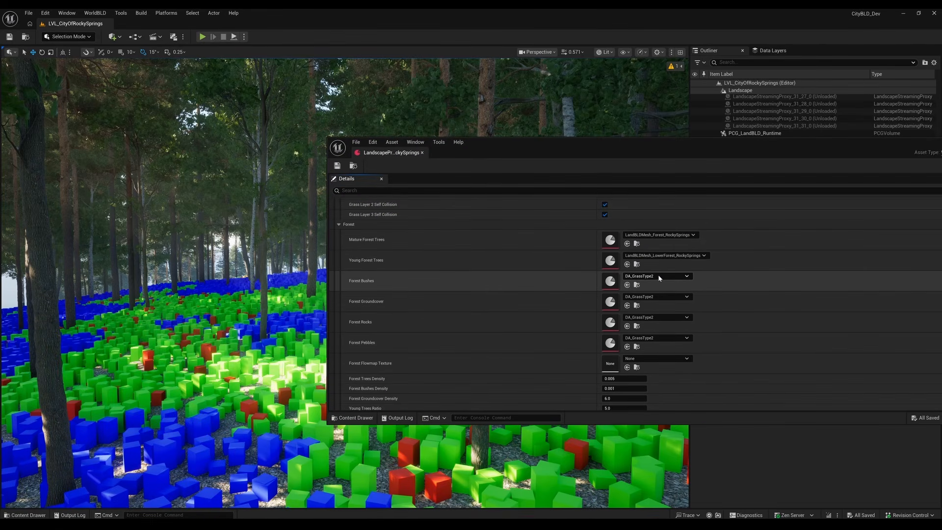
scroll(613, 256, "down", 2)
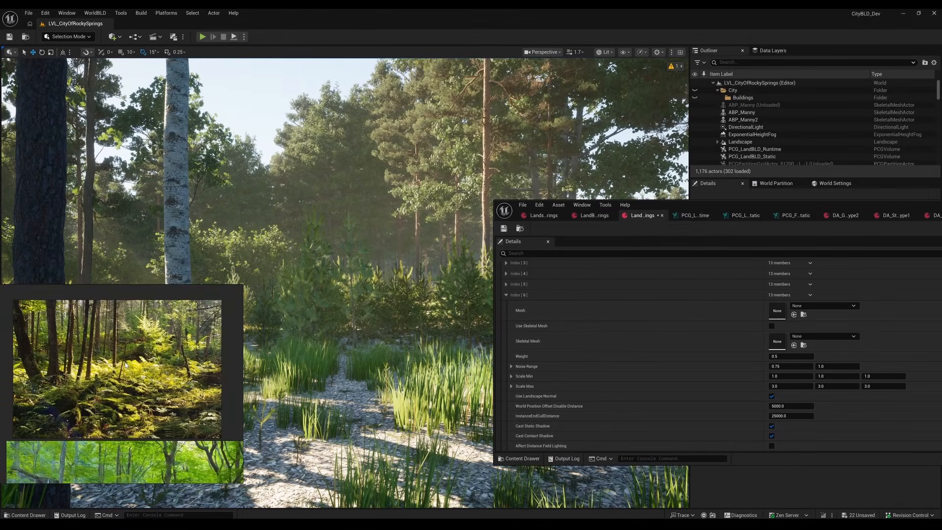
Assign the fern_01_04 mesh to Index 6 of the forest mesh data asset by searching for fern 0
left_click(815, 310)
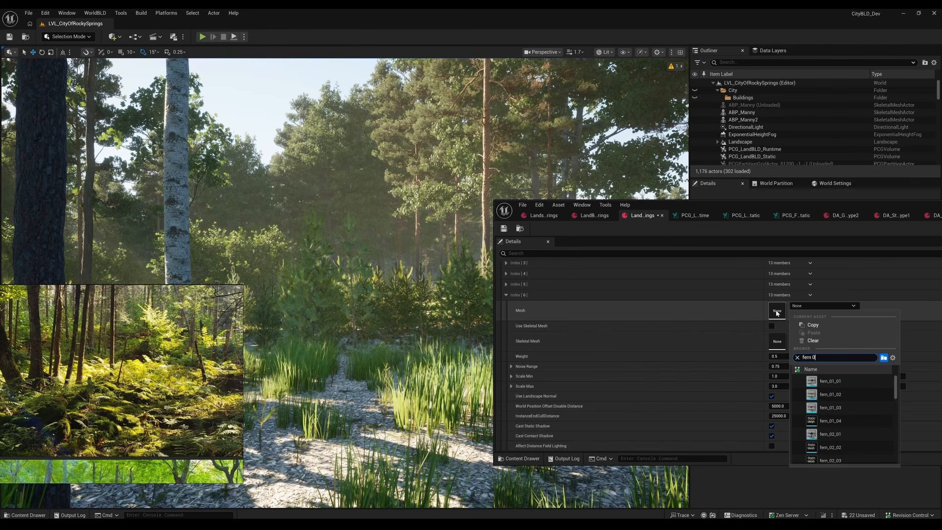
left_click(840, 420)
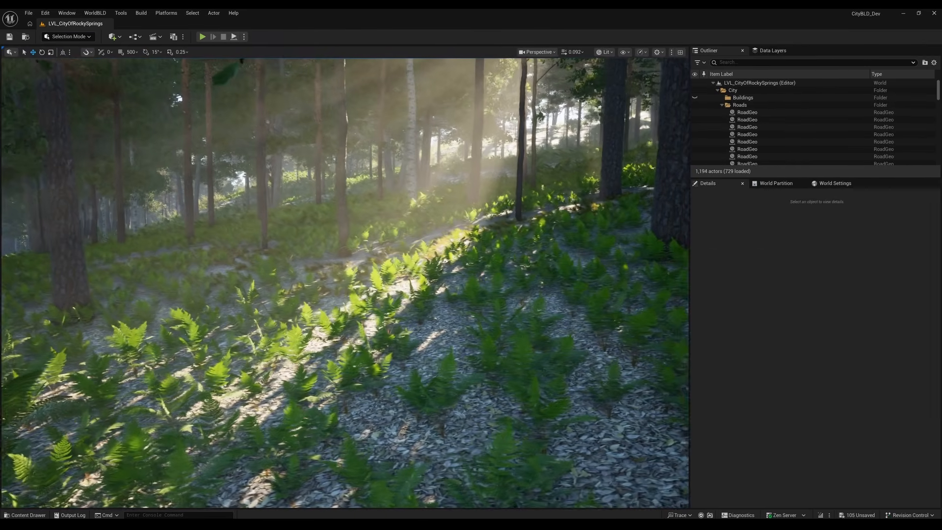
right_click_drag(346, 283, 430, 230)
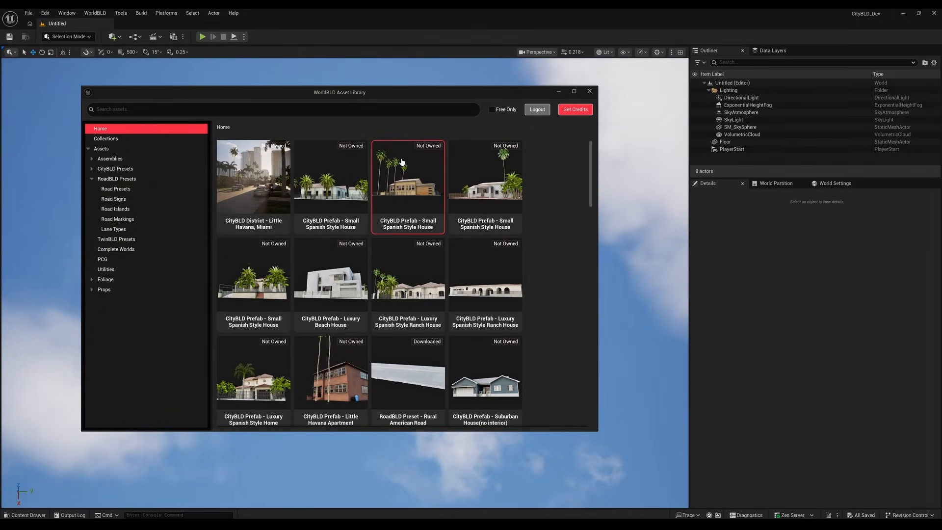
Open the RoadBLD Preset - Rural American Road entry in the WorldBLD Asset Library and browse its preview images
scroll(411, 192, "down", 4)
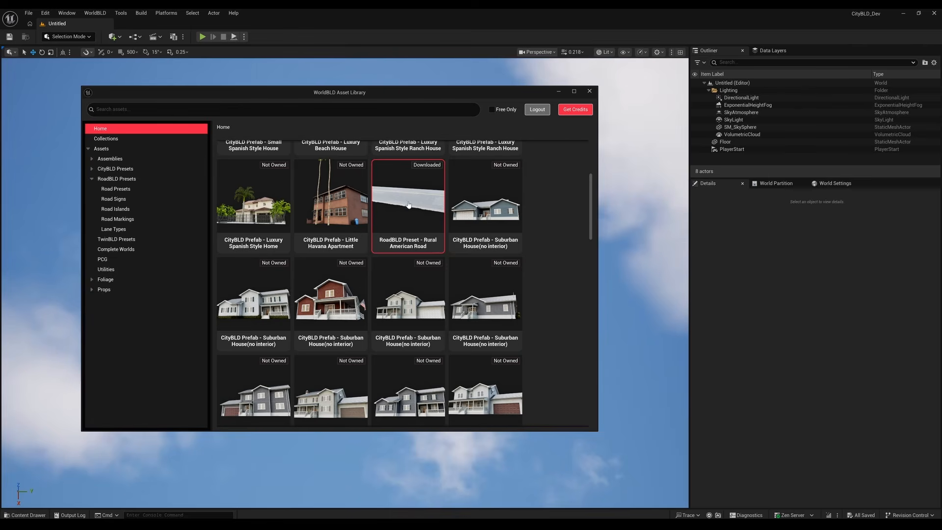
left_click(418, 216)
left_click(431, 207)
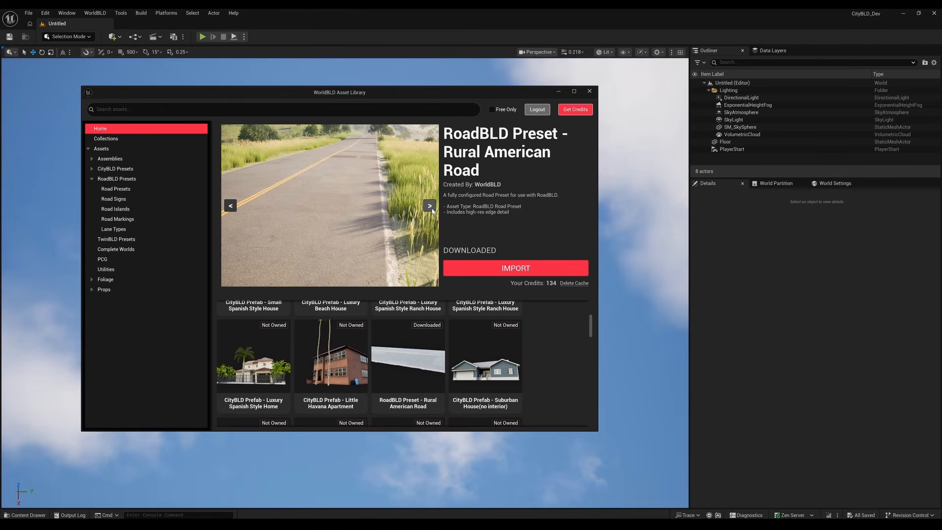
left_click(430, 207)
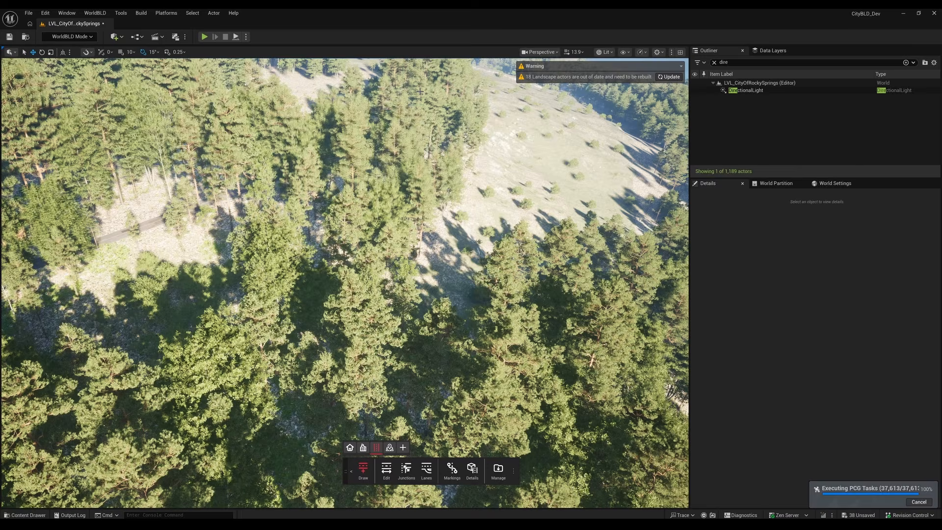
Fly at reduced camera speed over the forest canopy and examine the tree-covered hillside and coastline
key("w")
right_click_drag(411, 162, 405, 125)
scroll(410, 161, "down", 6)
key("w")
scroll(344, 283, "down", 6)
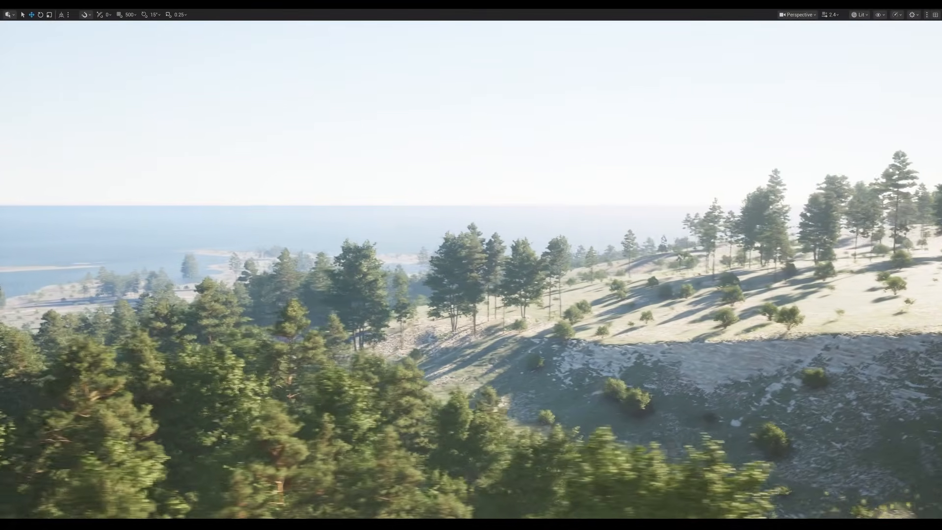
key("a")
right_click_drag(471, 269, 493, 276)
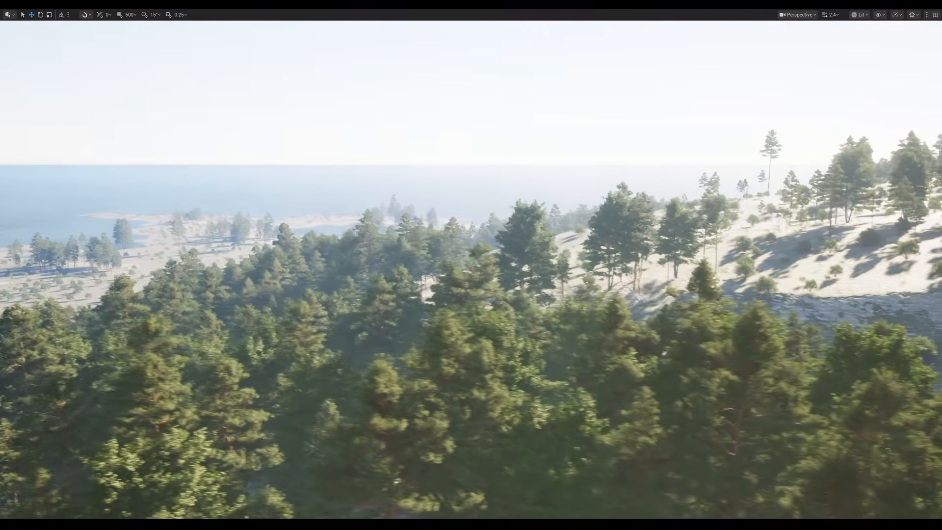